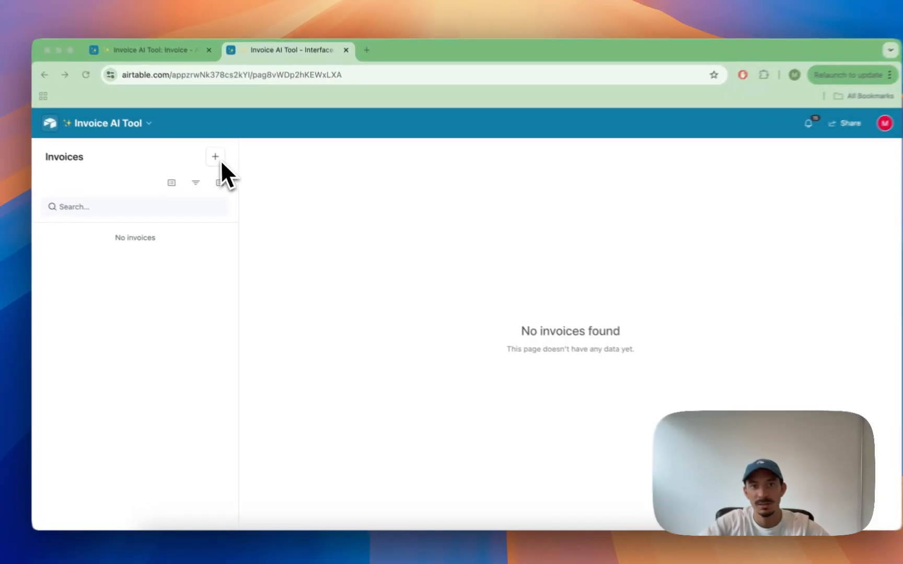
Step: Create a new invoice by uploading the invoice PDF into the Parse New Invoice with AI form
left_click(225, 167)
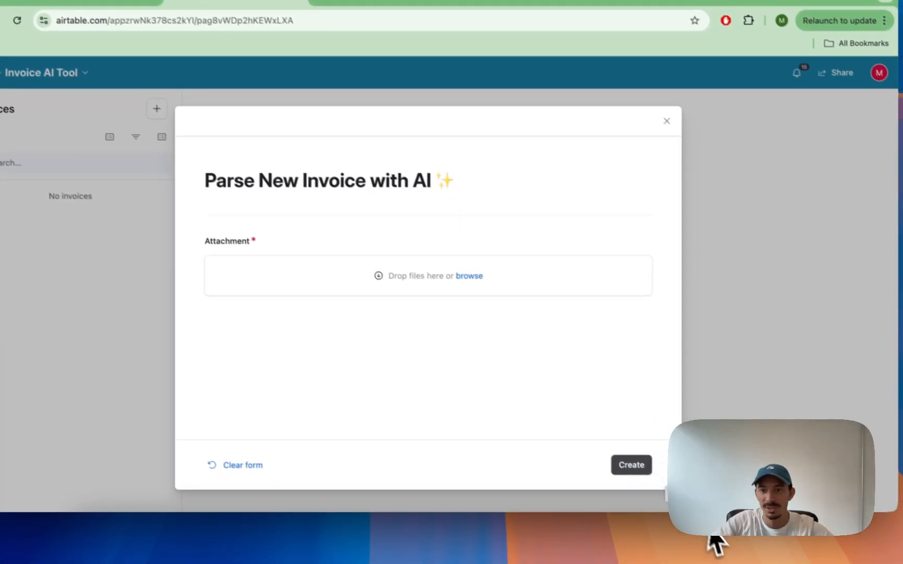
left_click(718, 541)
left_click_drag(448, 389, 413, 257)
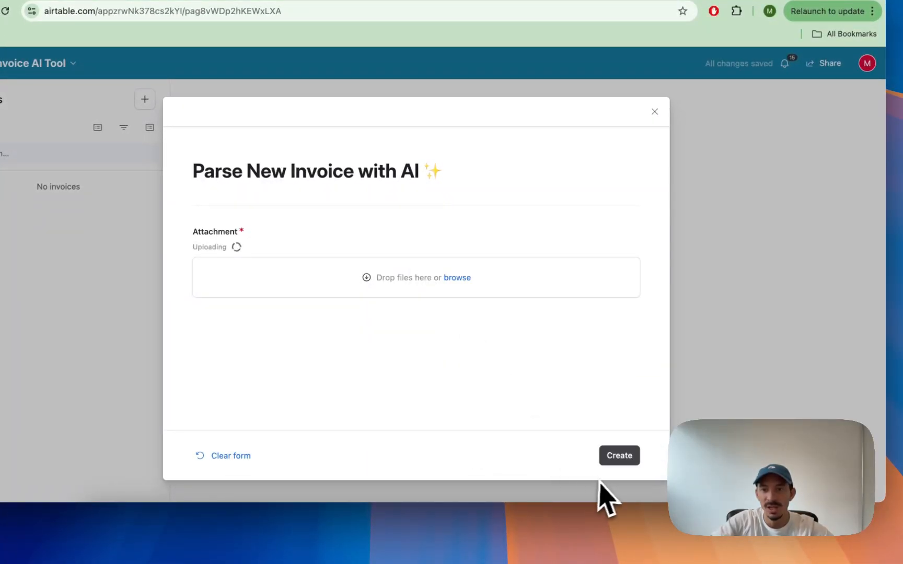
left_click(611, 460)
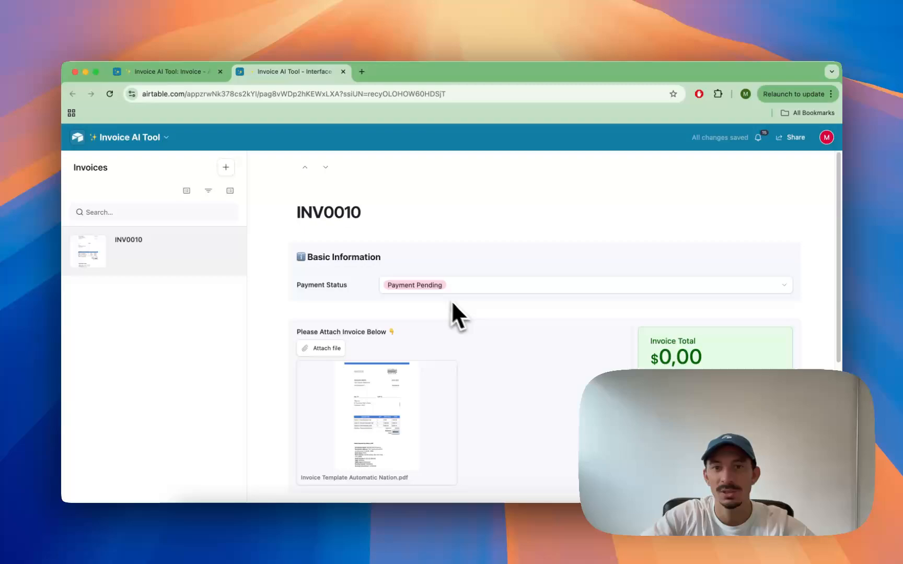
Step: Review the new invoice record's total, line items and AI-generated category
scroll(565, 329, "down", 2)
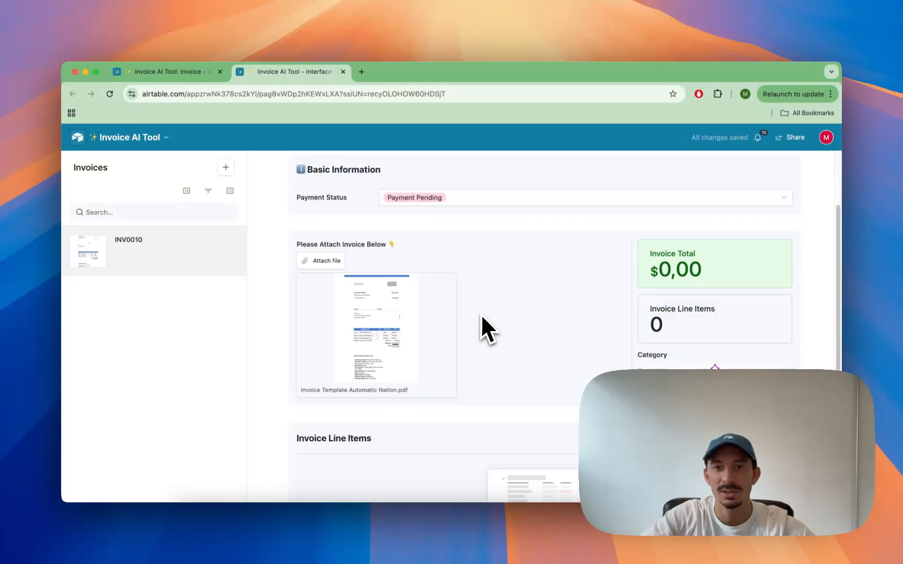
scroll(481, 313, "down", 1)
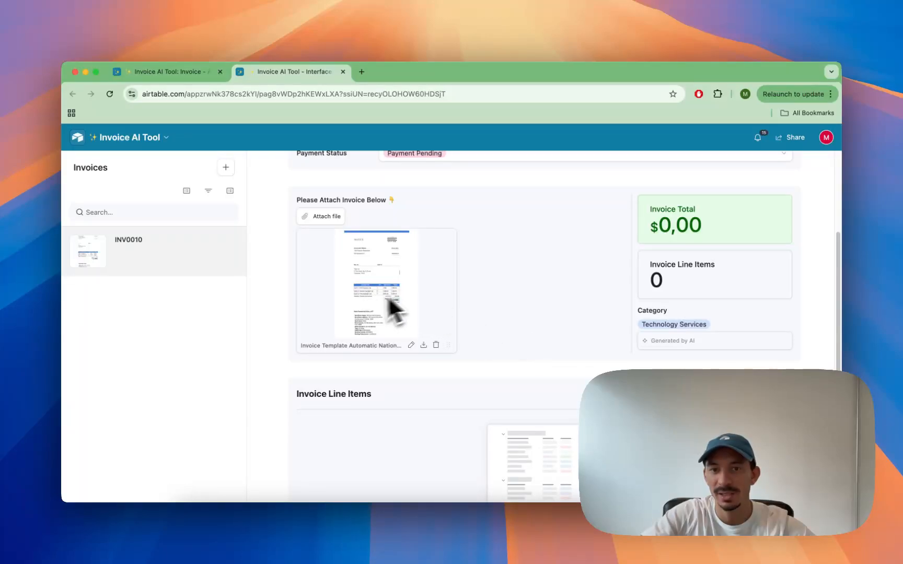
scroll(453, 333, "down", 3)
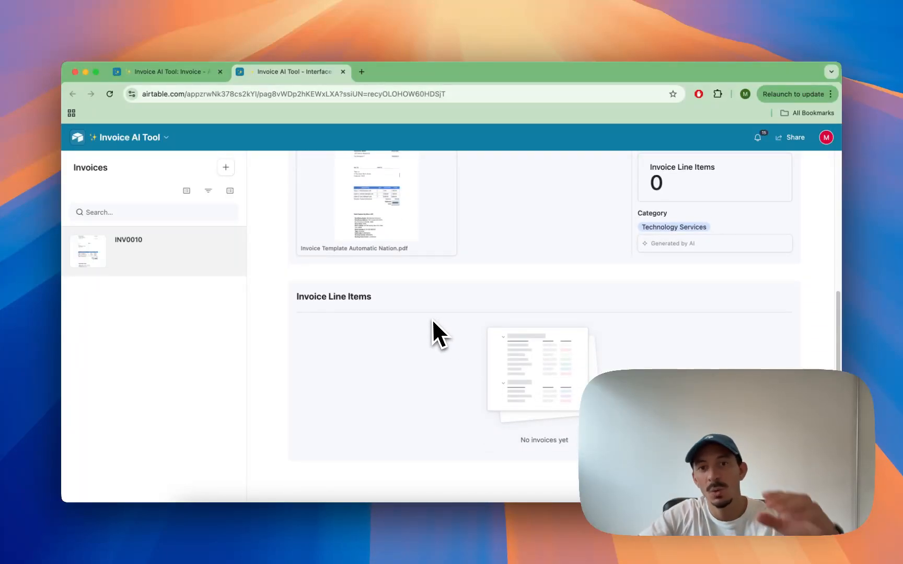
scroll(424, 318, "up", 3)
scroll(426, 385, "down", 1)
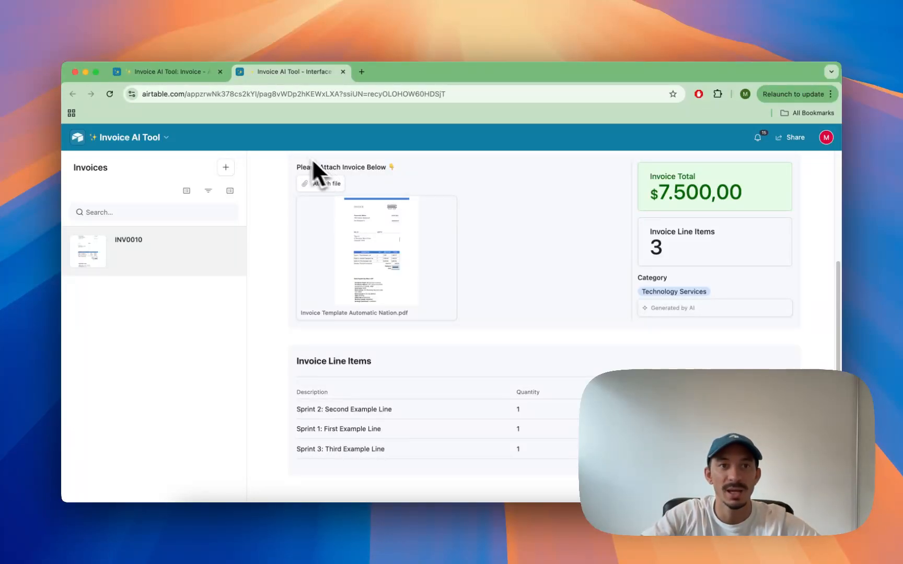
Step: Open the Invoice table in the base and hide its Invoice Line Items and Total Sum fields
left_click(180, 79)
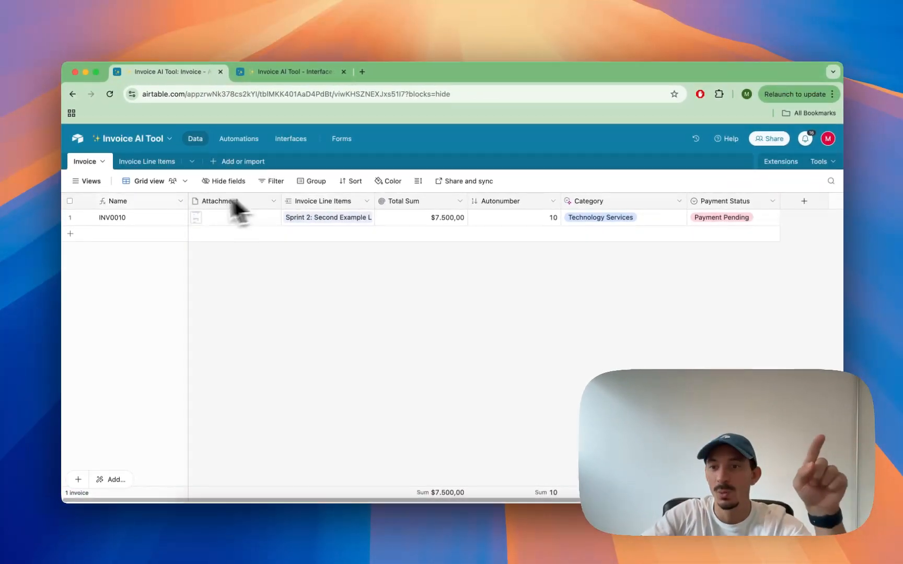
left_click(90, 181)
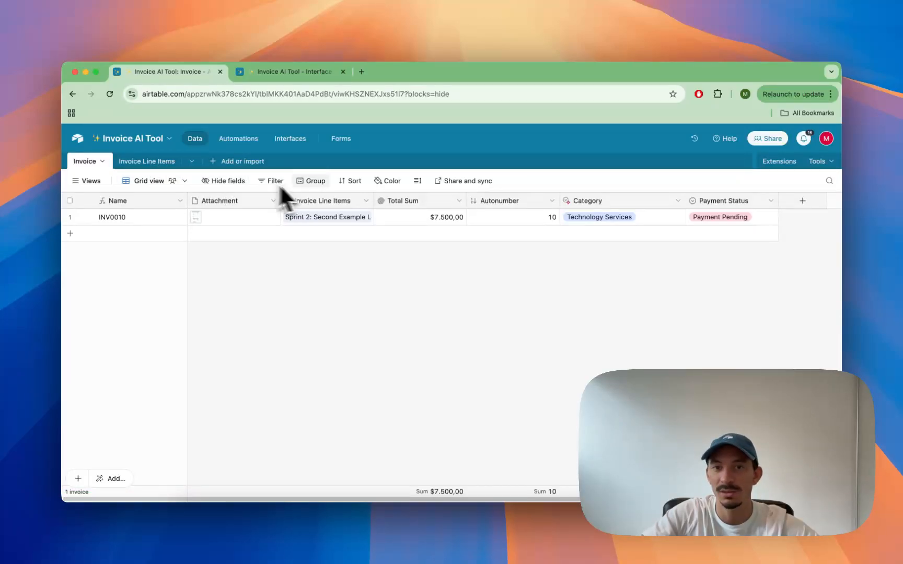
right_click(343, 203)
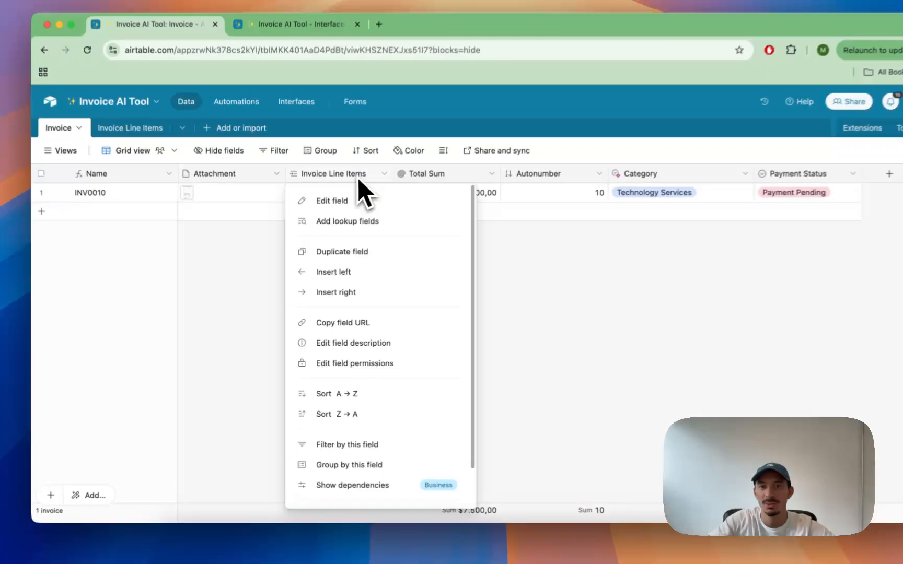
scroll(376, 418, "down", 3)
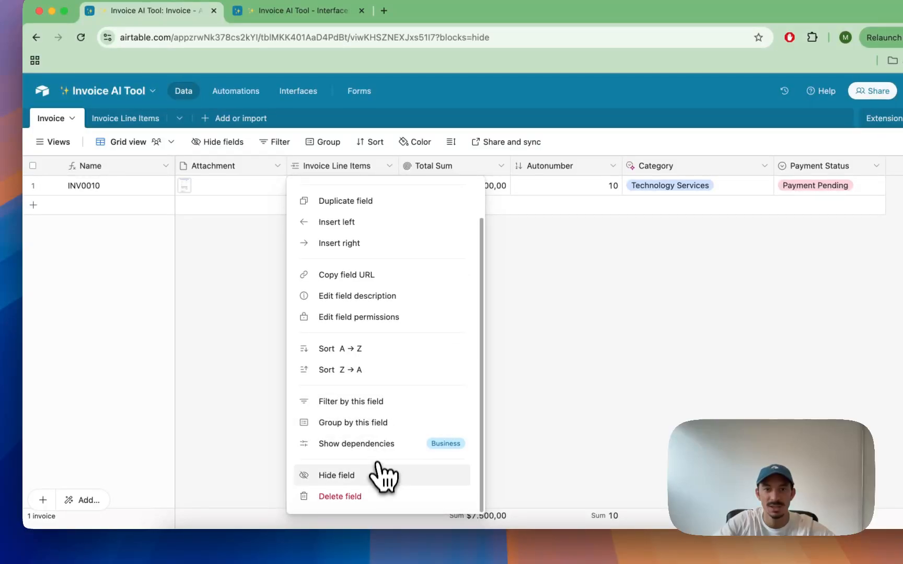
left_click(378, 469)
right_click(348, 171)
scroll(365, 261, "down", 2)
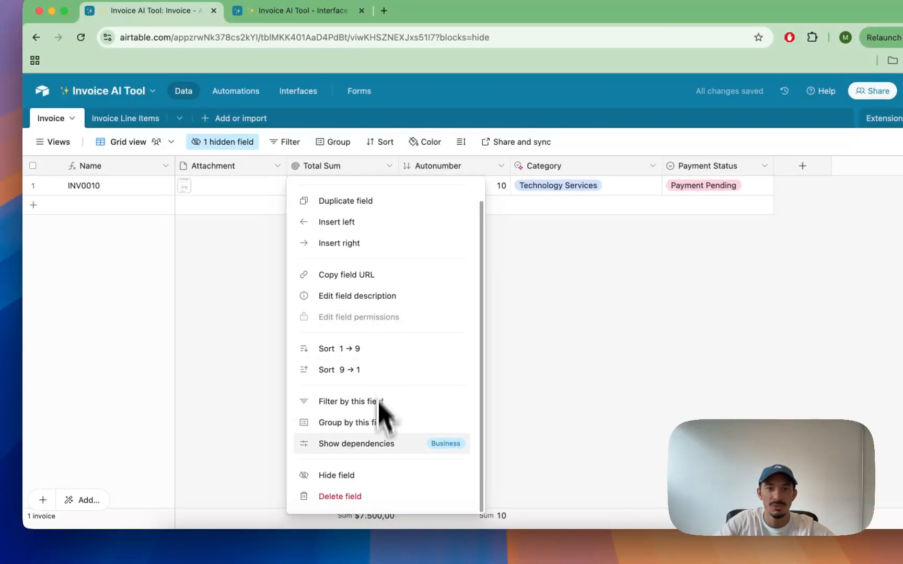
left_click(386, 478)
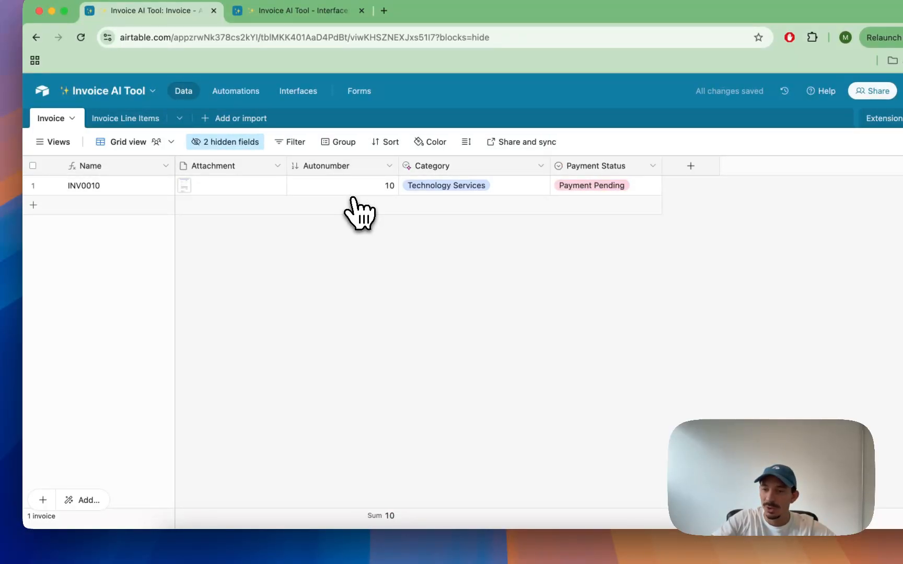
Step: Move the Autonumber field in front of the Attachment field
left_click_drag(364, 167, 185, 167)
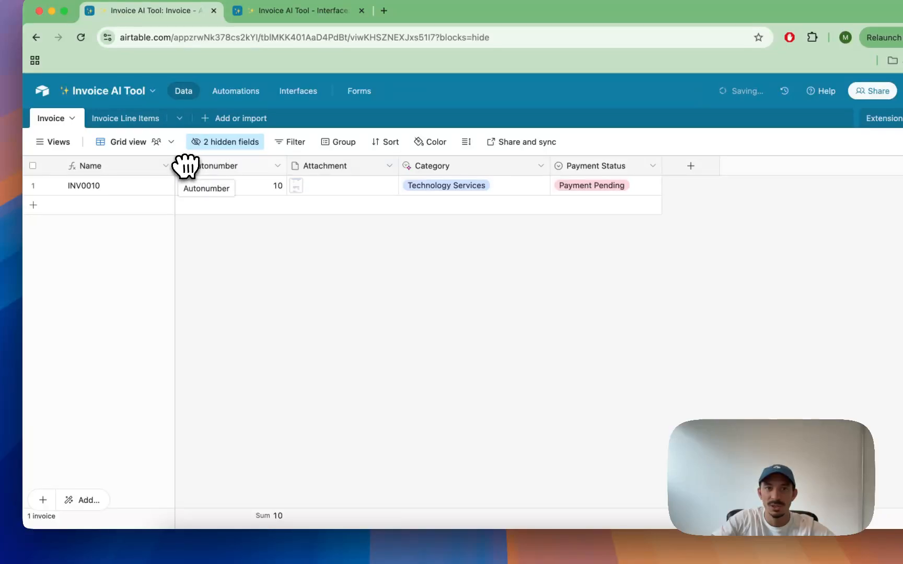
left_click(335, 180)
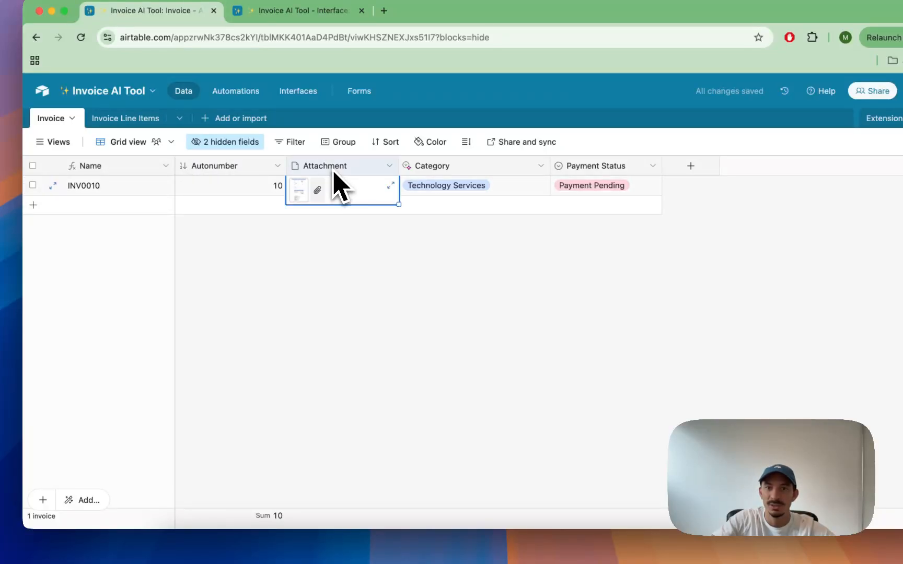
left_click(446, 181)
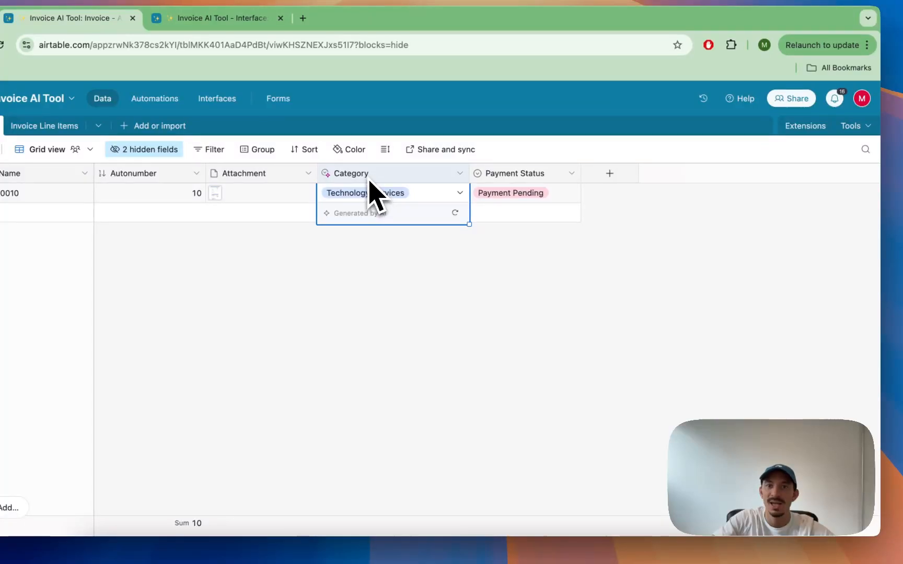
Step: Start a new AI Categorize records field generated from the Attachment field
left_click(608, 174)
type("ai")
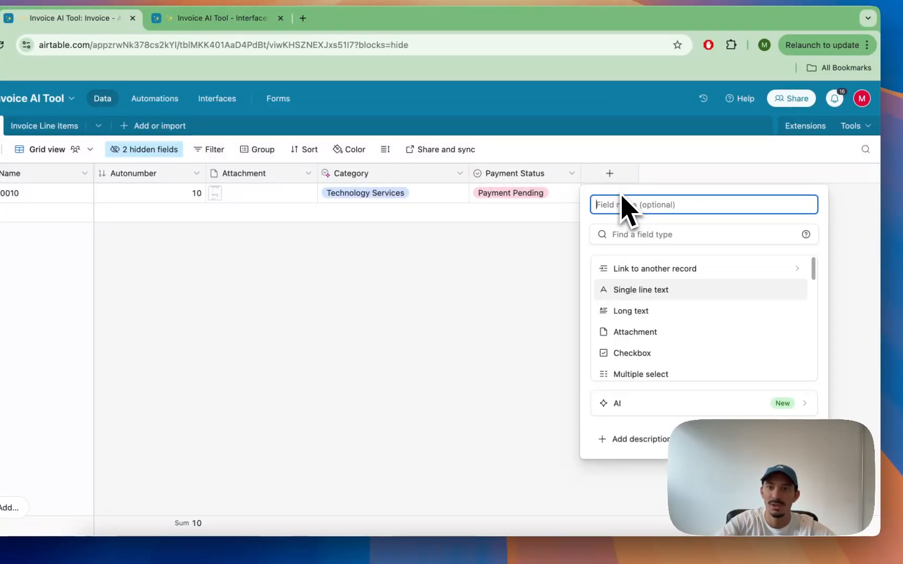
left_click(623, 404)
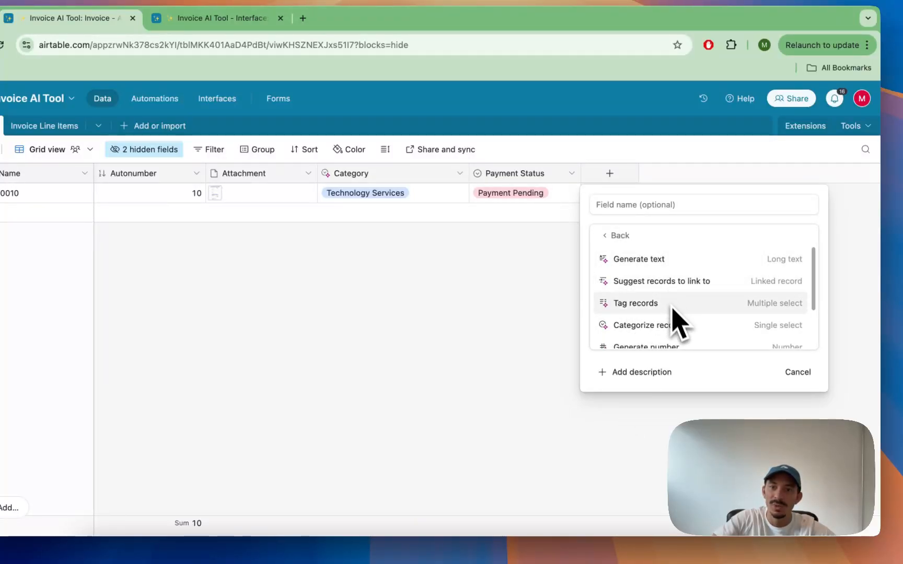
left_click(635, 333)
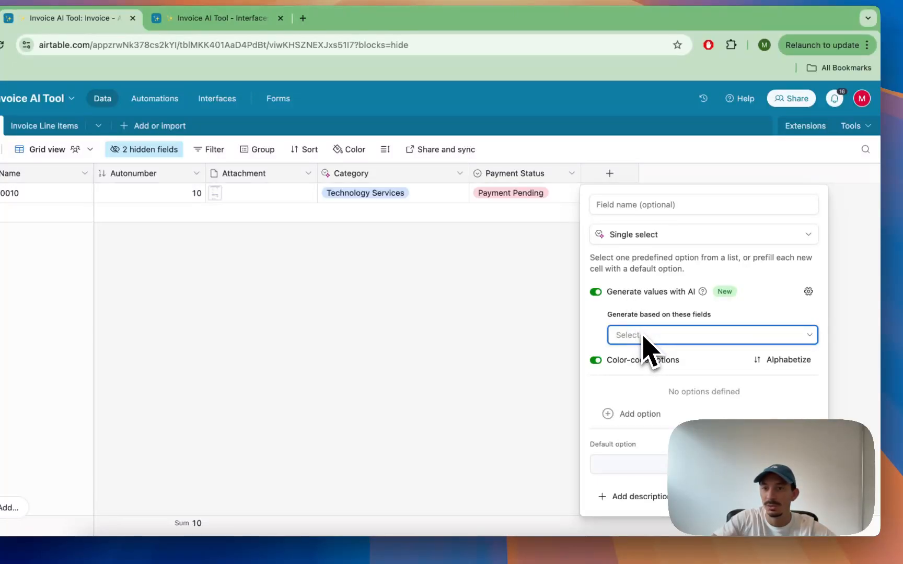
left_click(644, 339)
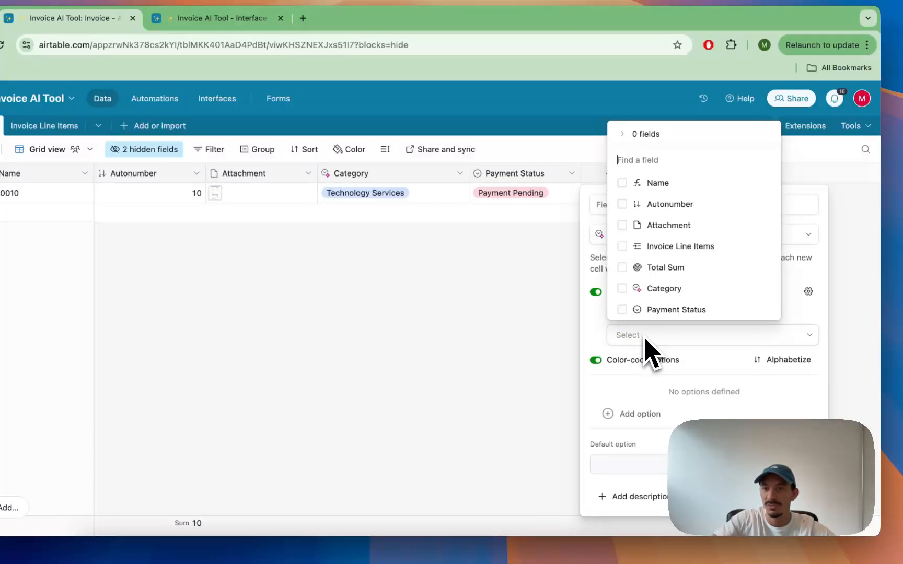
left_click(647, 234)
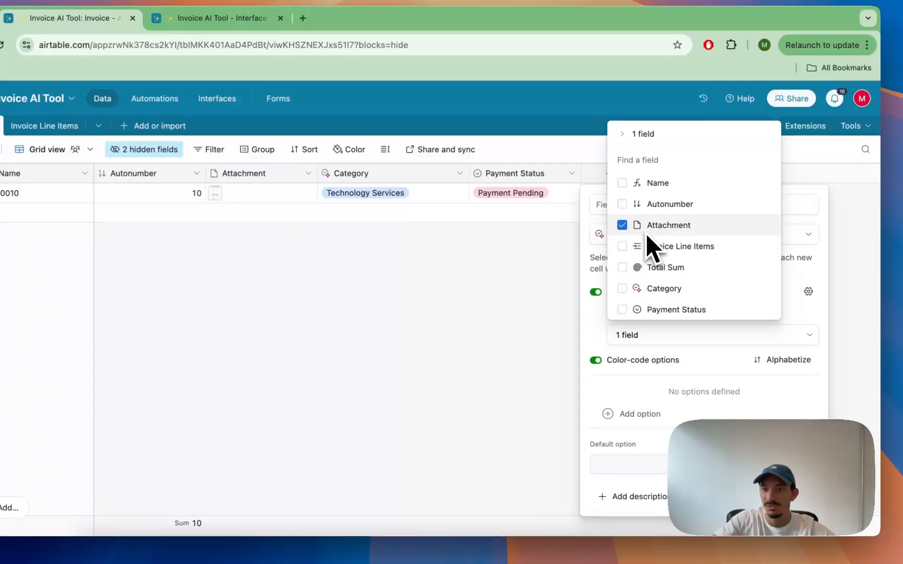
left_click(605, 342)
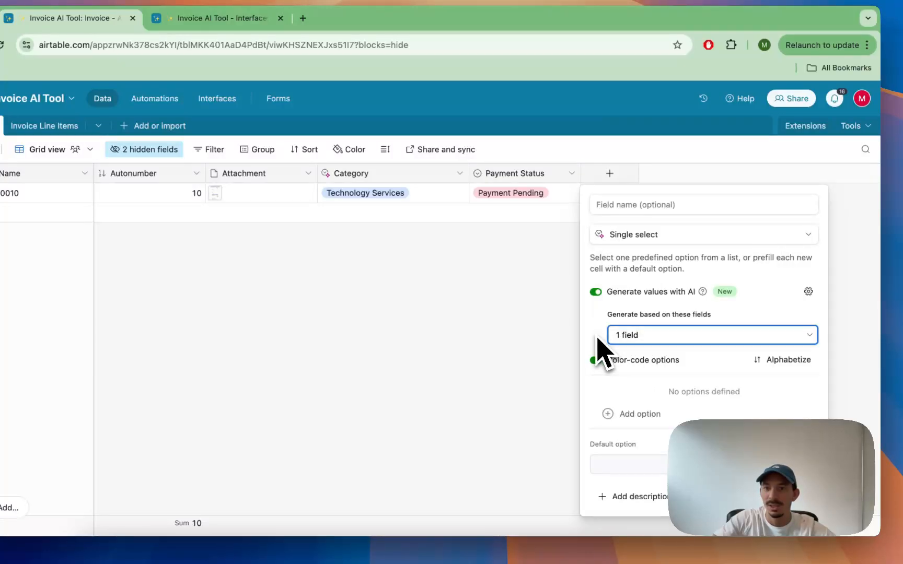
Step: Add empty options to the new AI field and cancel its creation
left_click(654, 415)
left_click(651, 417)
left_click(649, 429)
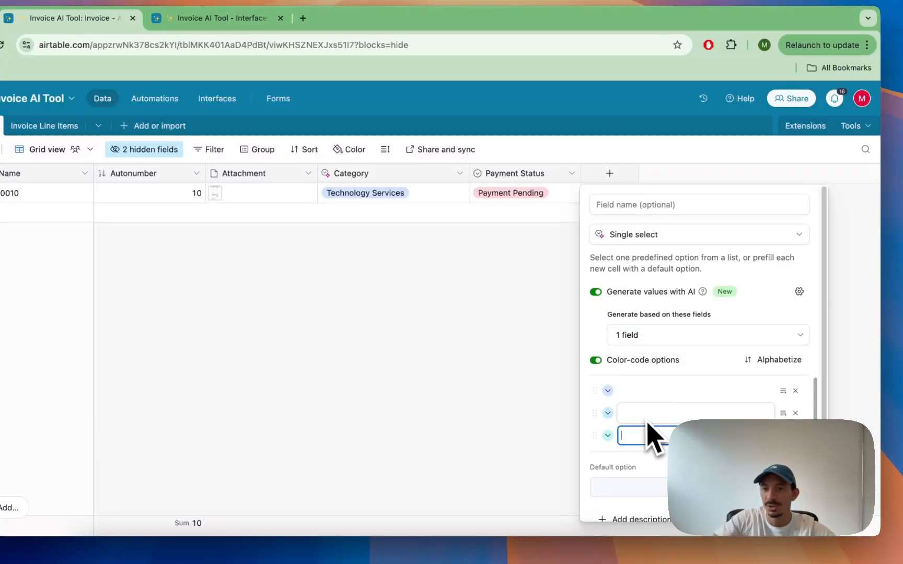
left_click(641, 397)
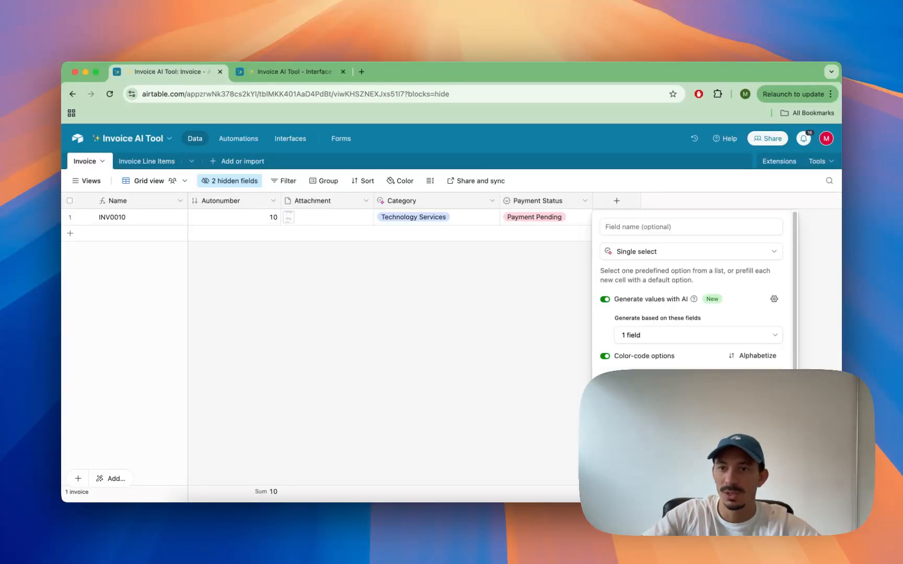
left_click(555, 361)
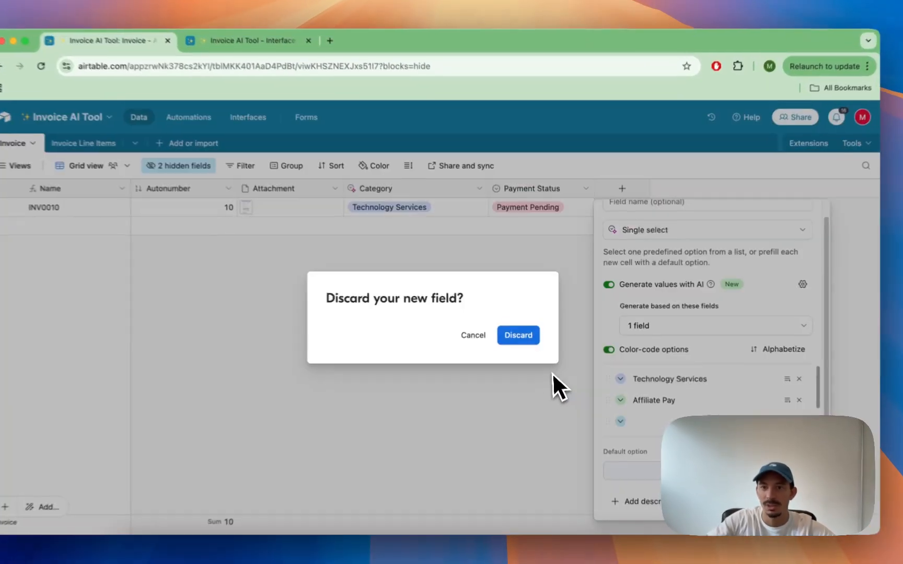
left_click(517, 335)
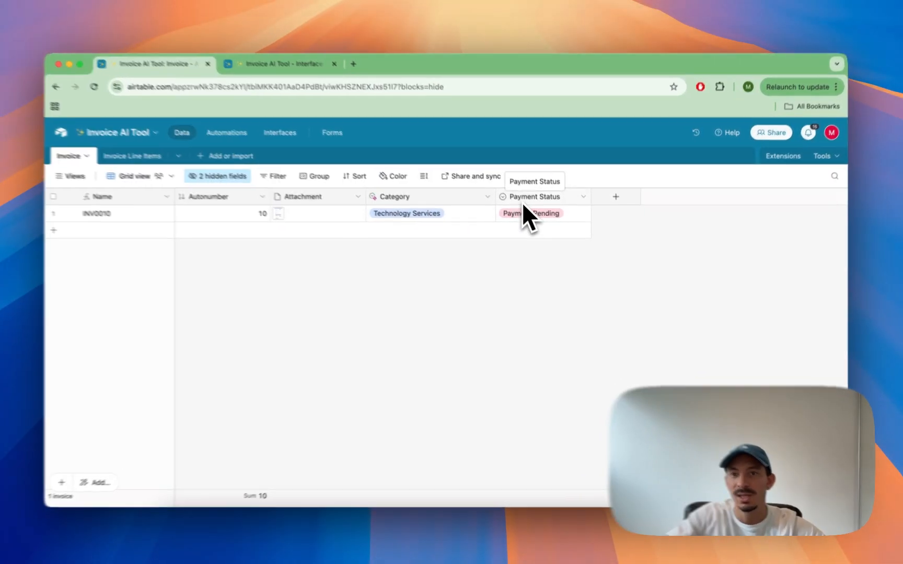
Step: Inspect the Payment Status and Autonumber field settings without changing them
double_click(523, 198)
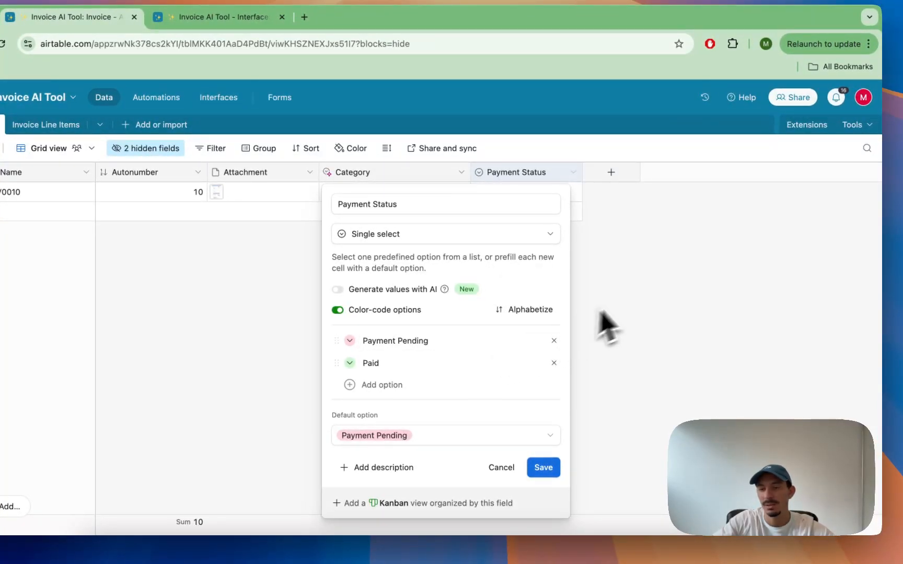
left_click(633, 293)
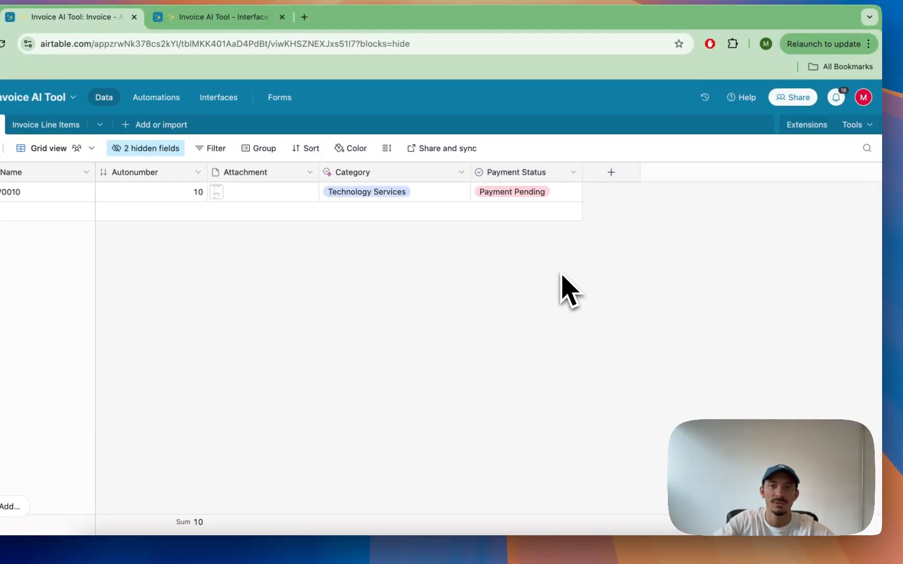
double_click(510, 175)
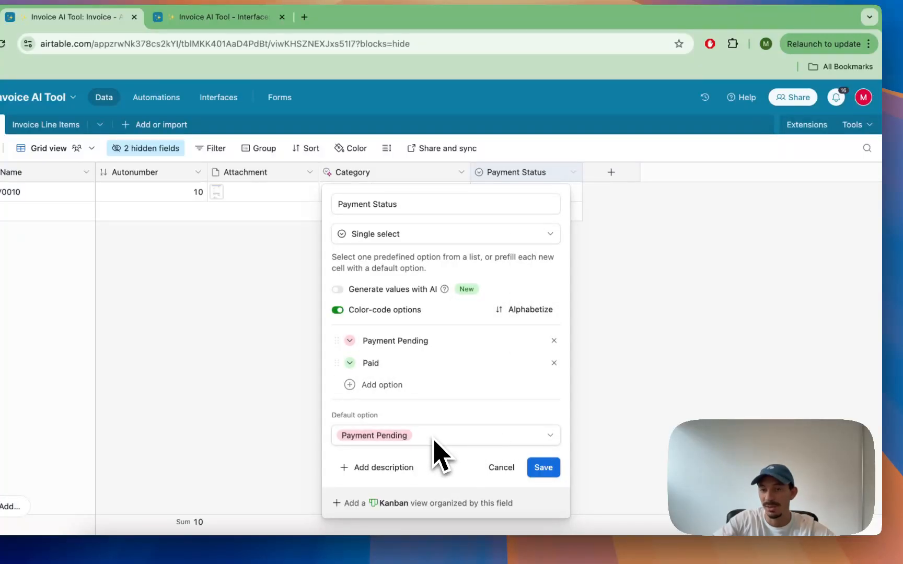
left_click(606, 316)
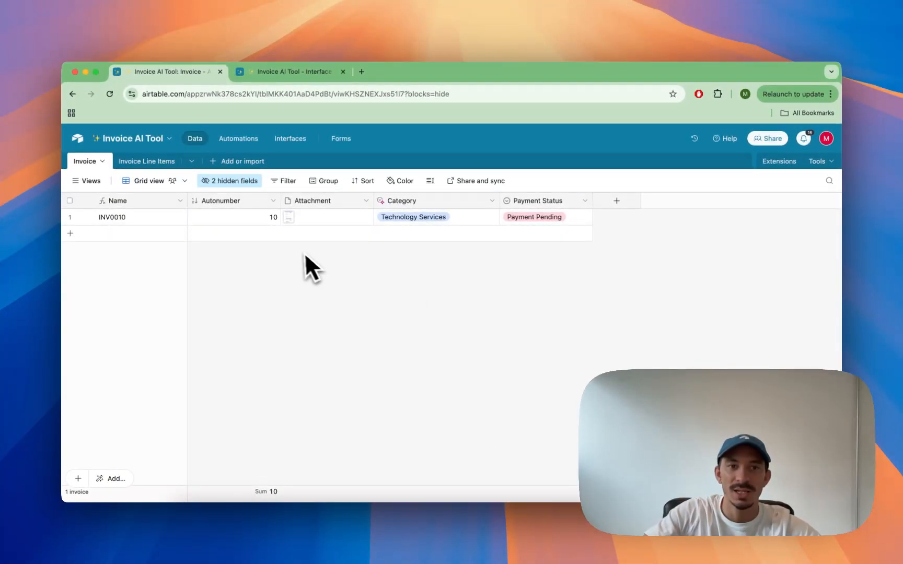
double_click(214, 203)
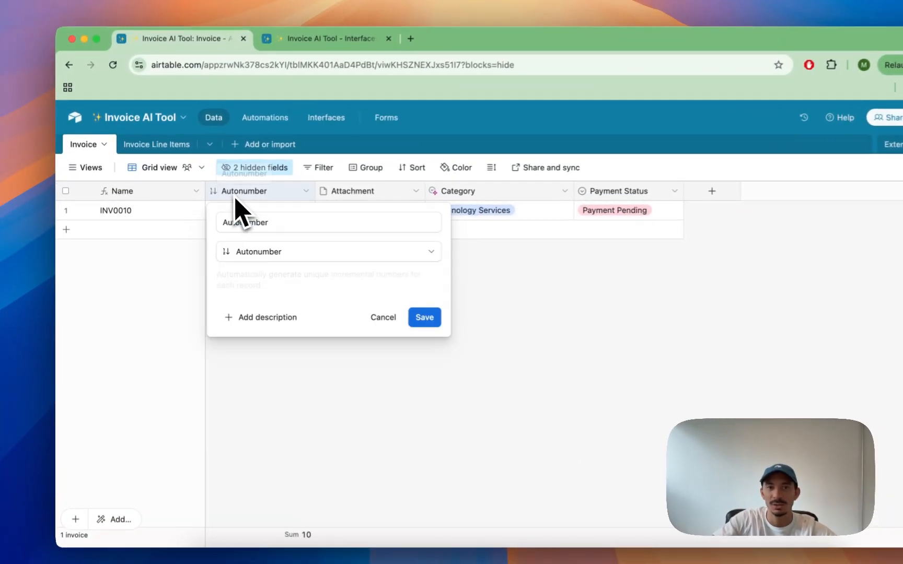
left_click(457, 296)
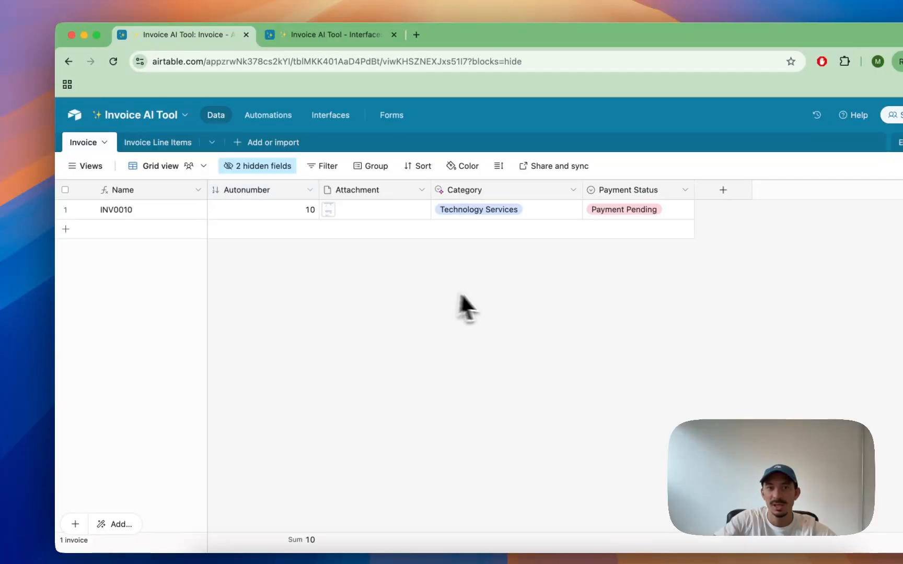
Step: Add three new empty invoice records to the table
left_click(280, 233)
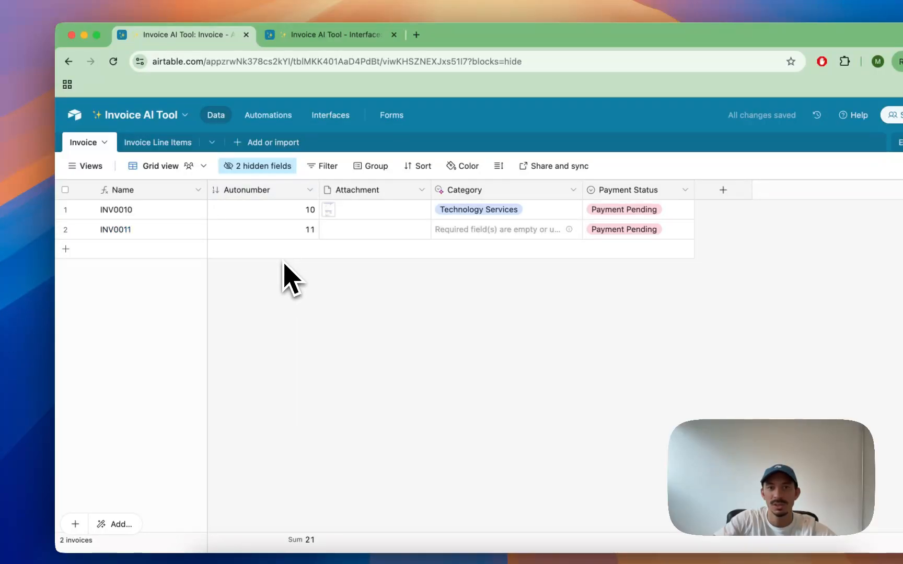
left_click(282, 255)
left_click(283, 267)
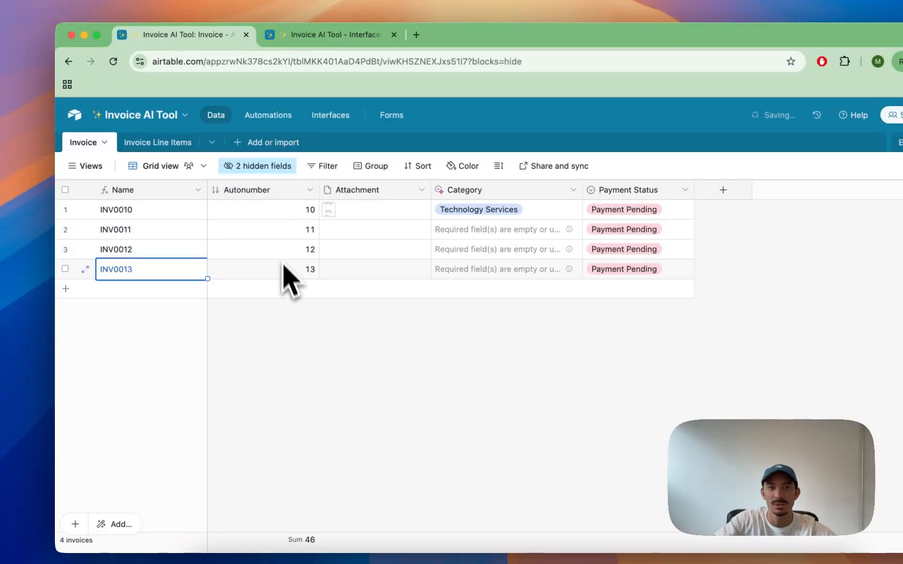
Step: Inspect the Name field's formula and close it without saving
double_click(141, 190)
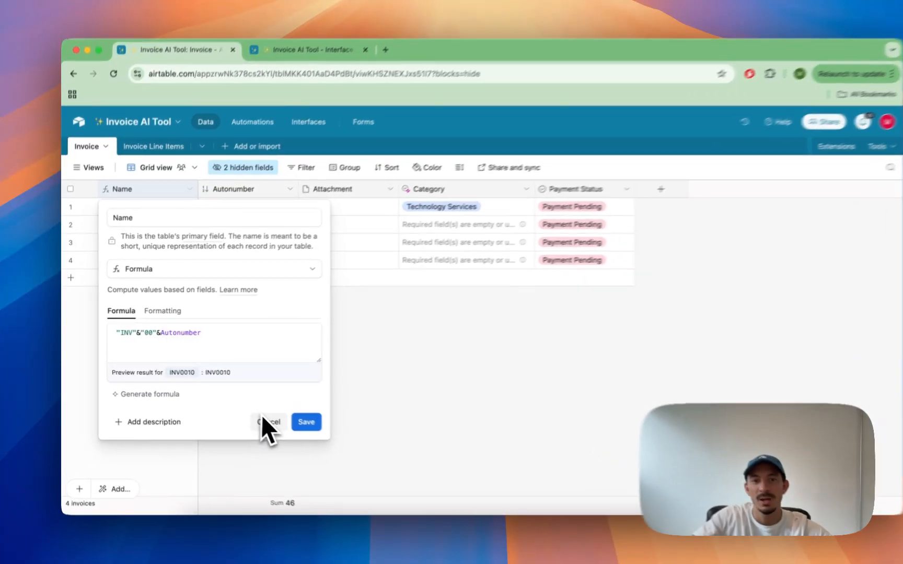
left_click(253, 416)
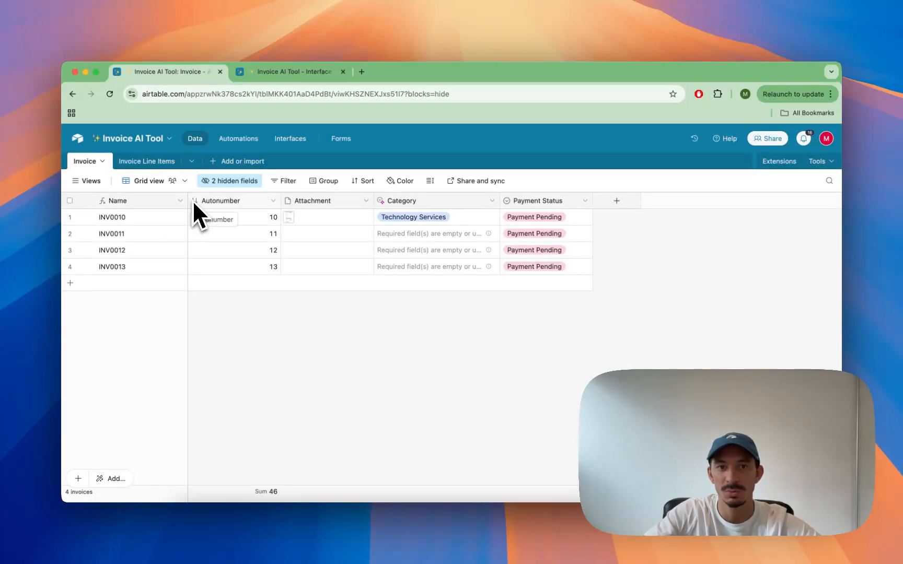
Step: Delete the three empty invoice records INV0011 to INV0013, keeping only INV0010
left_click(70, 233)
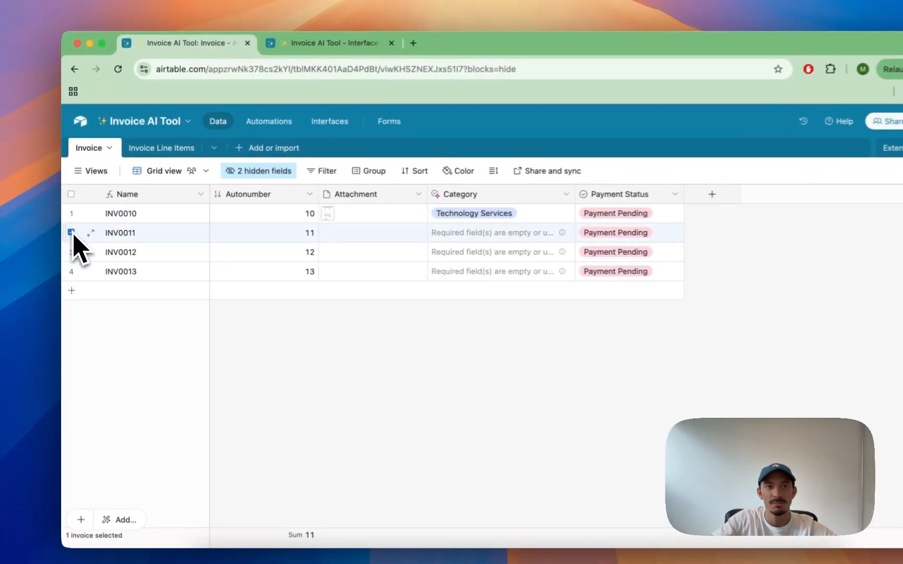
left_click(71, 271, "shift")
right_click(72, 276)
left_click(116, 354)
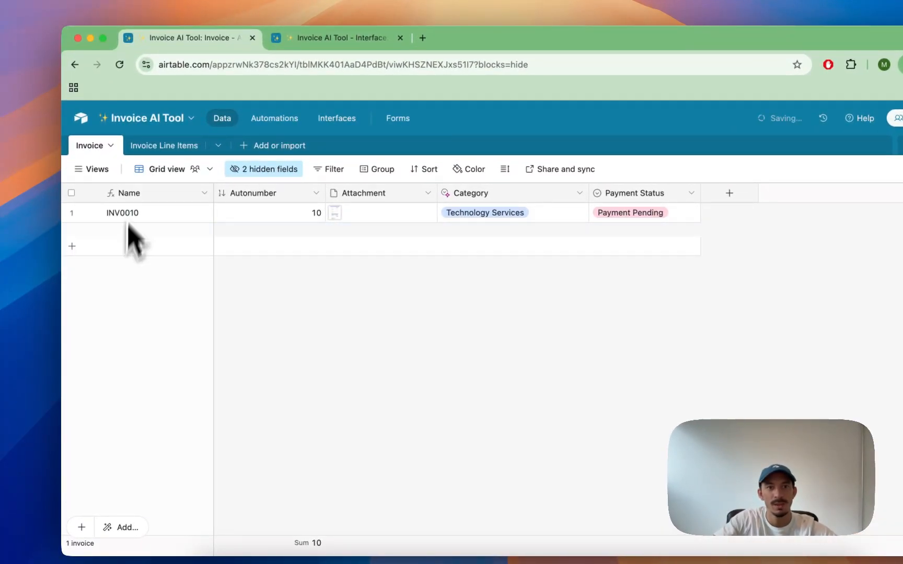
Step: Look over the records in the Invoice Line Items table, then return to the Invoice table
left_click(149, 147)
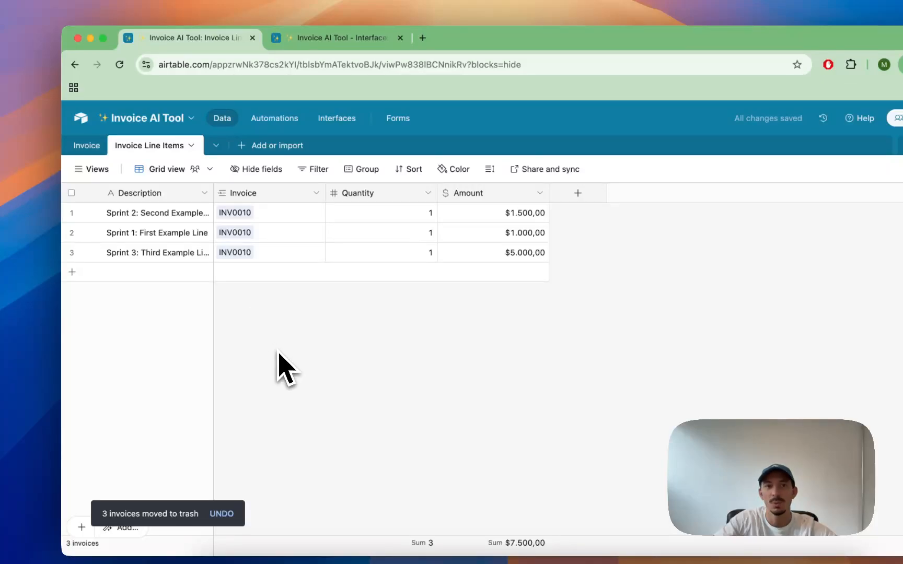
mouse_move(90, 170)
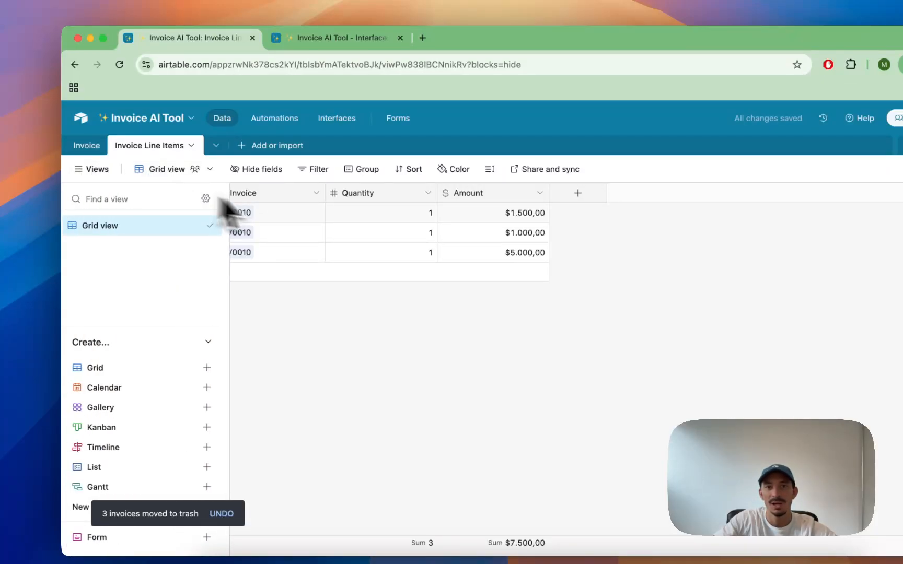
left_click(352, 199)
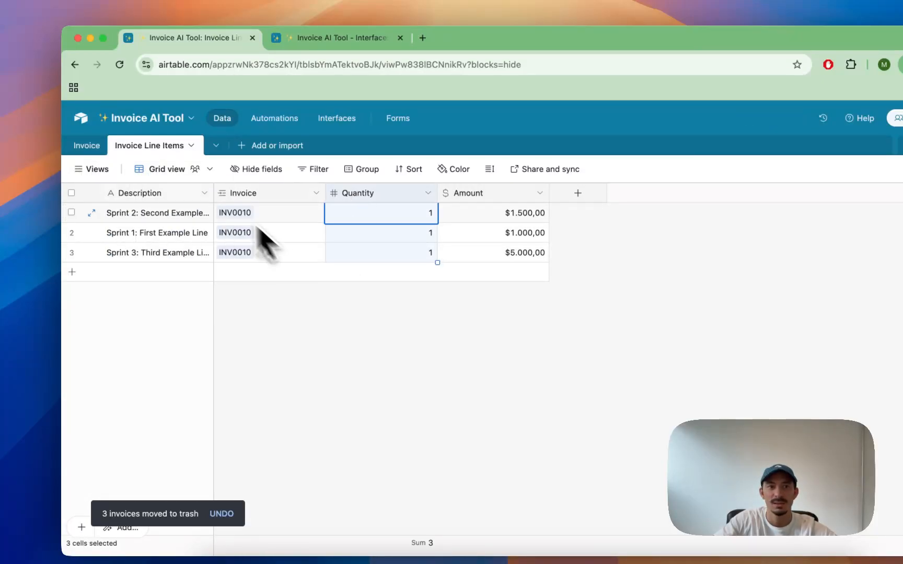
left_click(88, 147)
Step: Open INV0010's attached invoice PDF to examine its line items, then close the preview
left_click(337, 214)
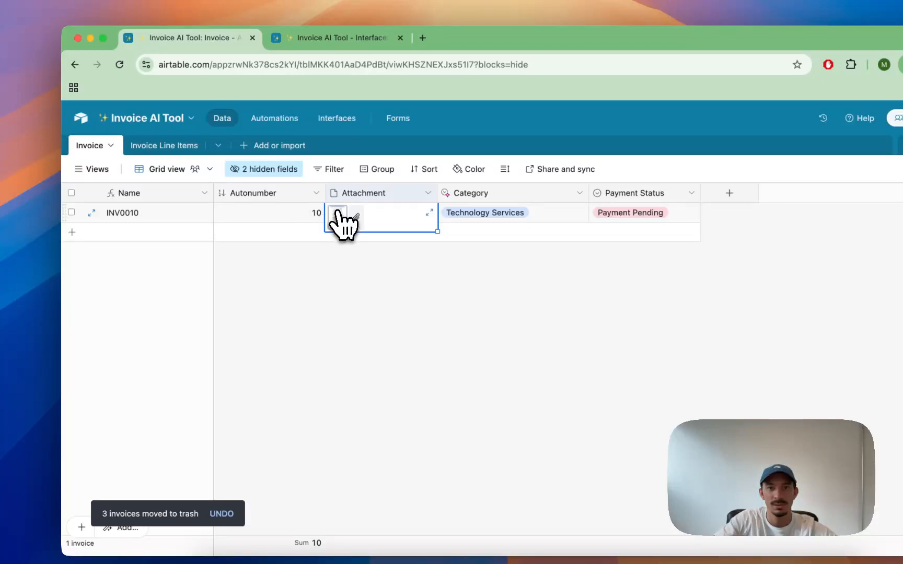
left_click(337, 213)
scroll(413, 302, "down", 5)
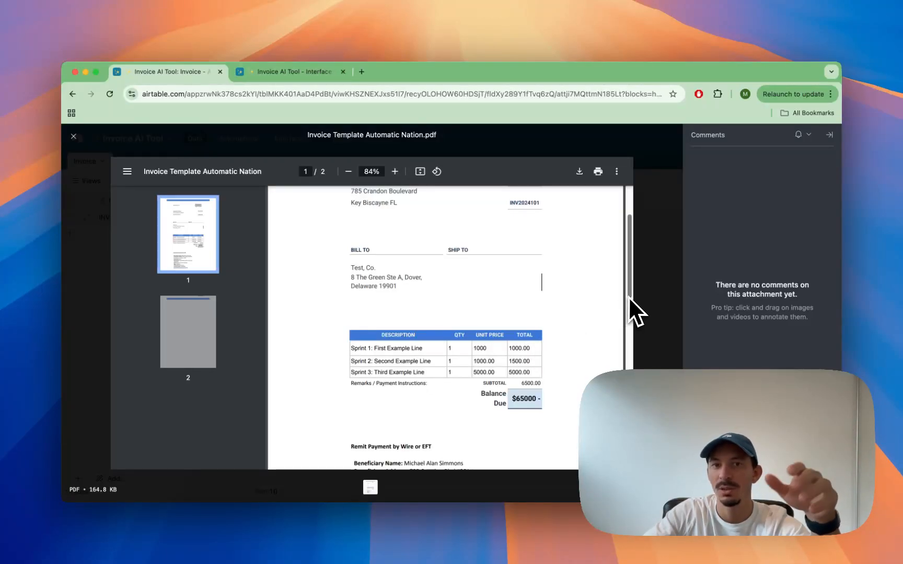
left_click(671, 298)
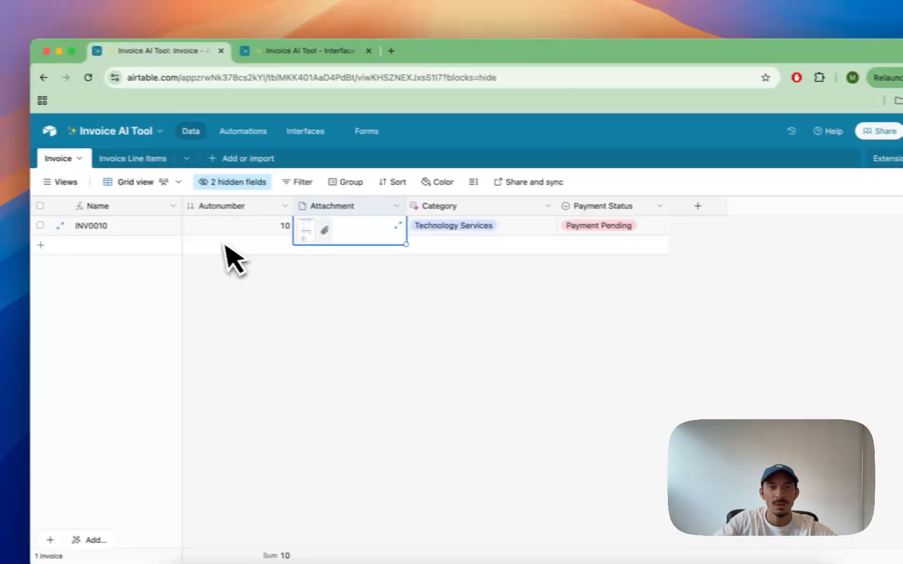
Step: Compare the line item amounts in the Invoice Line Items table before switching back to invoices
left_click(121, 166)
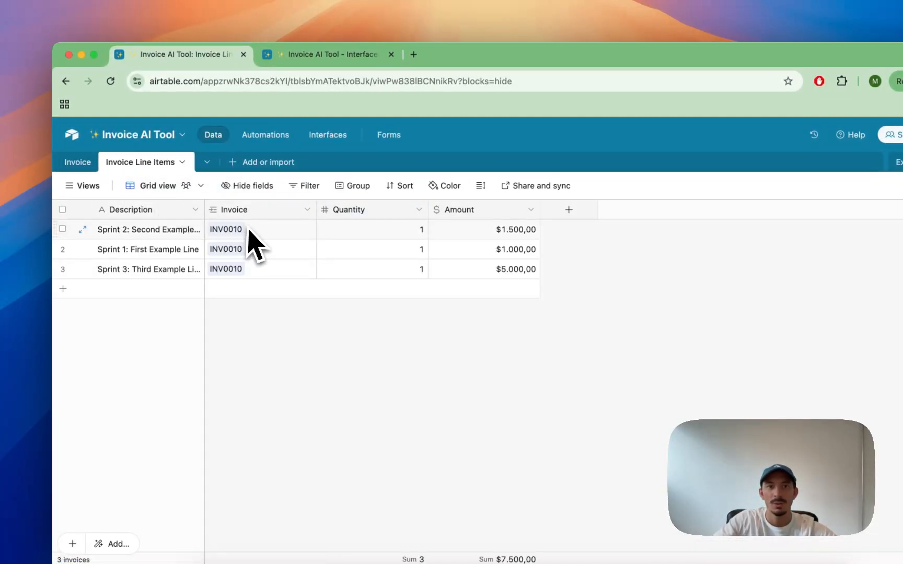
left_click(343, 217)
left_click(453, 215)
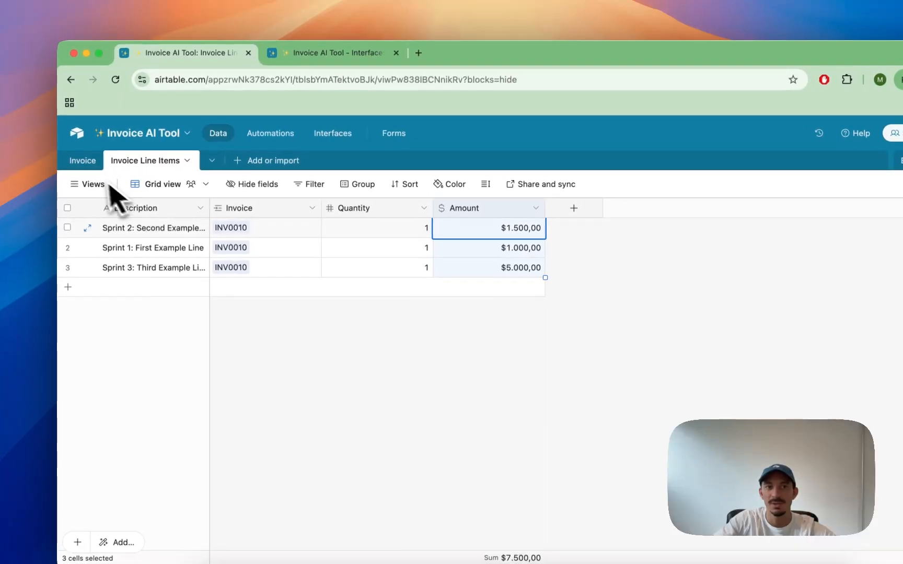
left_click(88, 165)
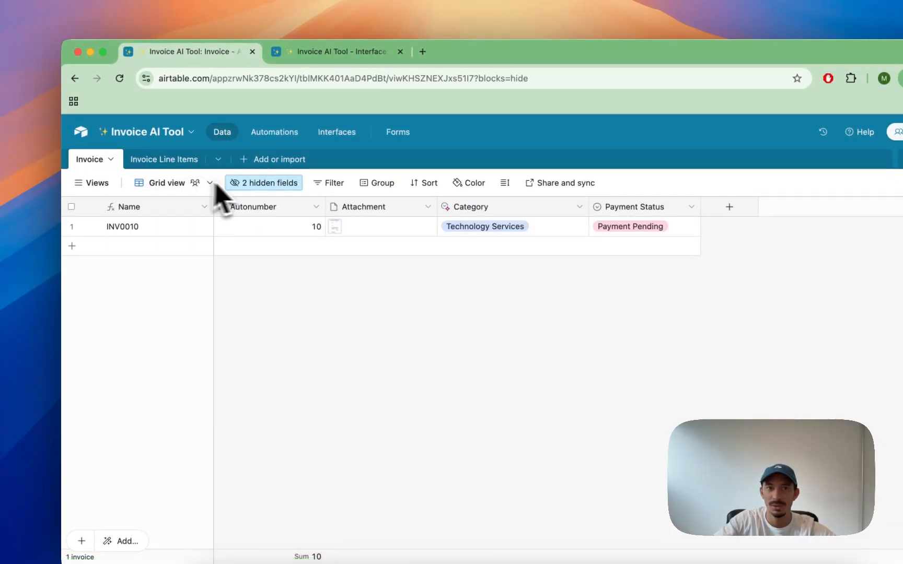
Step: Unhide the Invoice Line Items and Total Sum fields in the invoice grid view
left_click(269, 183)
left_click(287, 268)
left_click(308, 285)
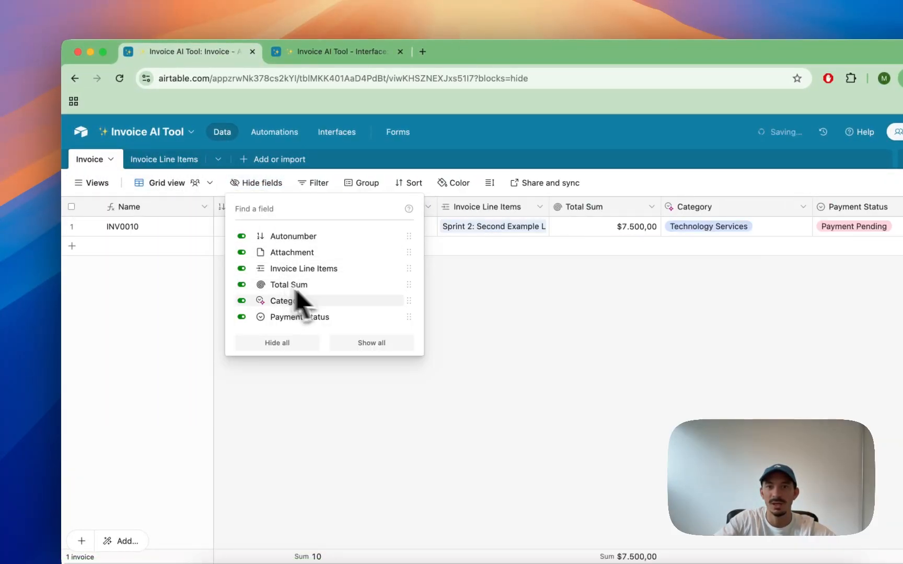
left_click(460, 282)
Step: Inspect the Invoice Line Items link field settings and close them without saving
double_click(468, 210)
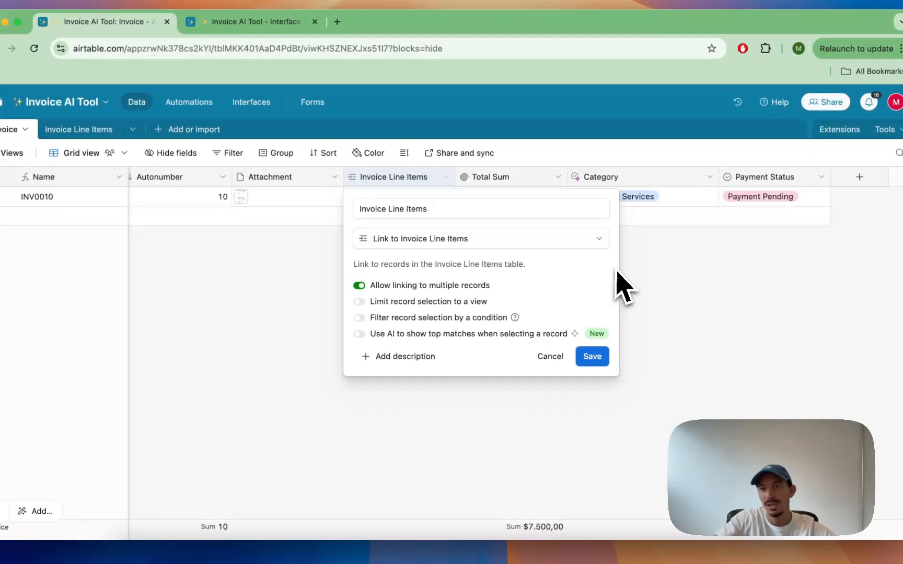
left_click(648, 276)
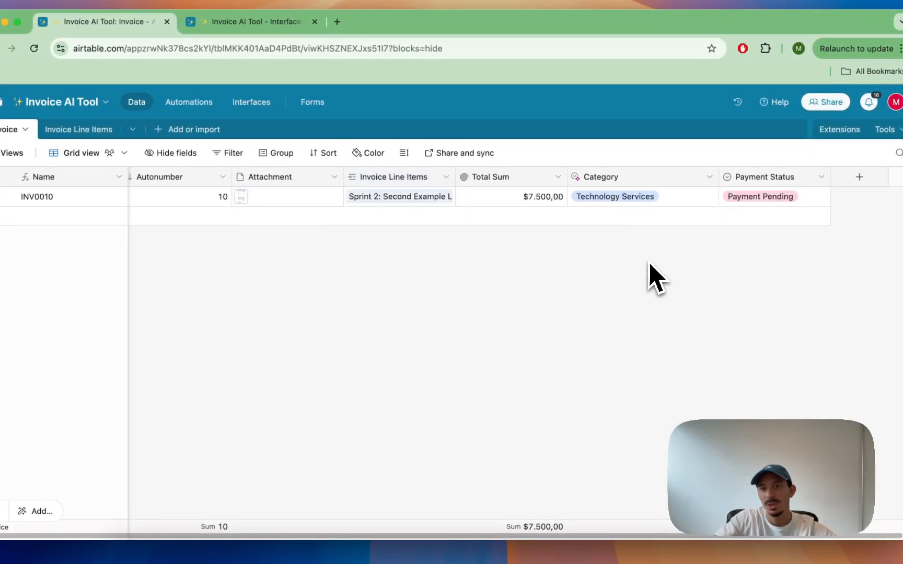
Step: Inspect the Total Sum rollup field's source, Amount field and SUM(values) formula, then cancel
double_click(509, 183)
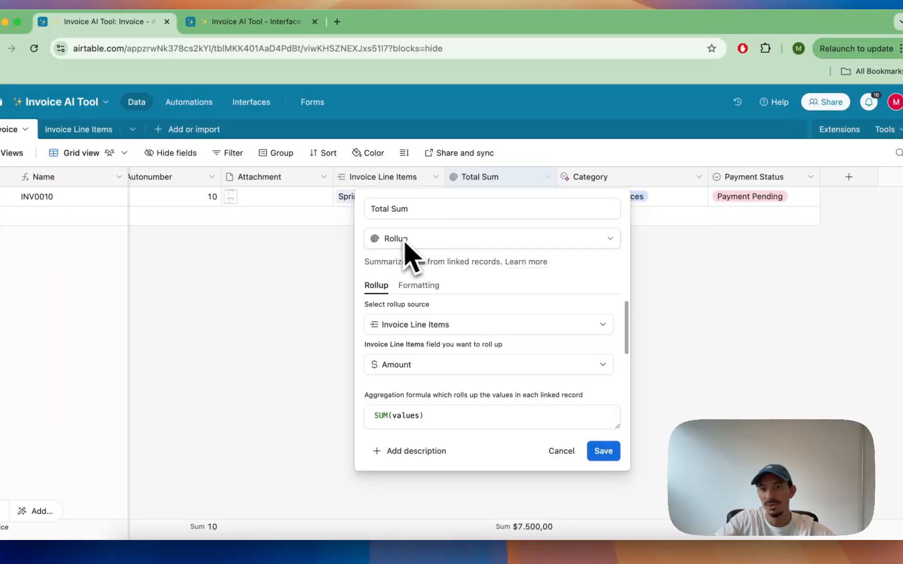
left_click_drag(429, 416, 381, 424)
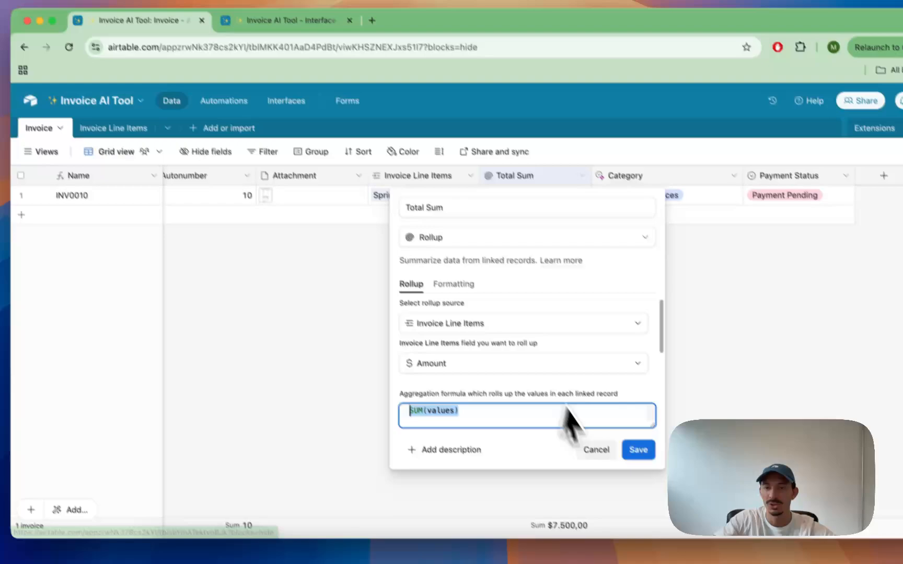
left_click(560, 455)
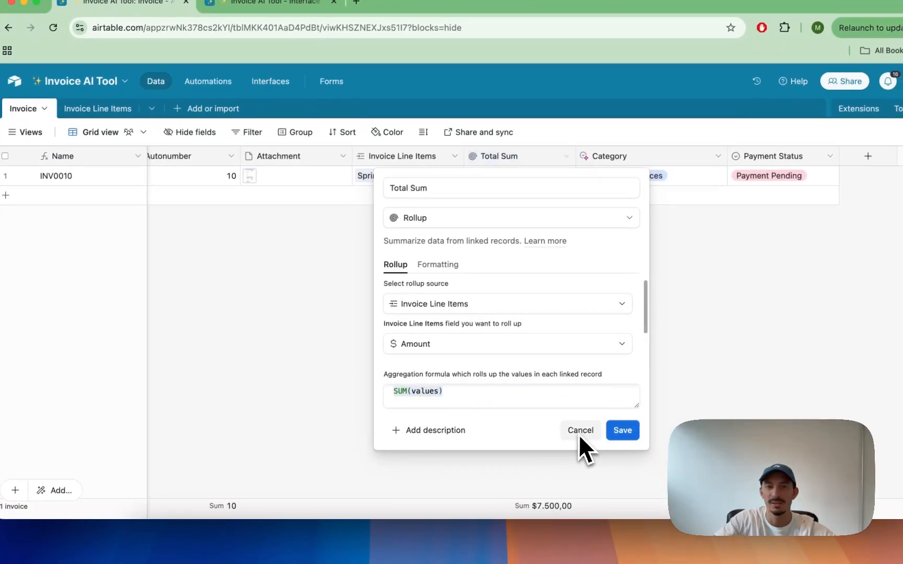
left_click(580, 436)
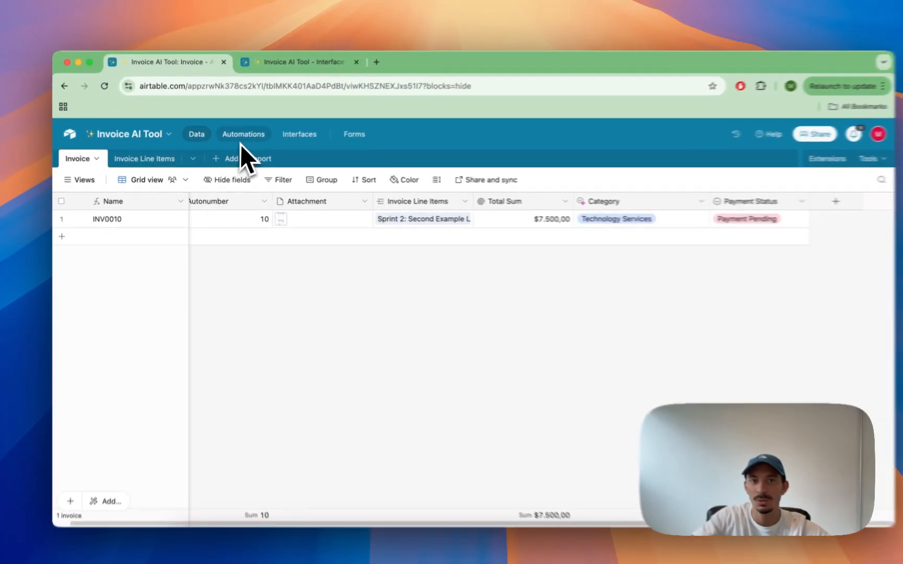
Step: Open the automations and view the Full Script and Short Script parse-and-create automations
left_click(241, 138)
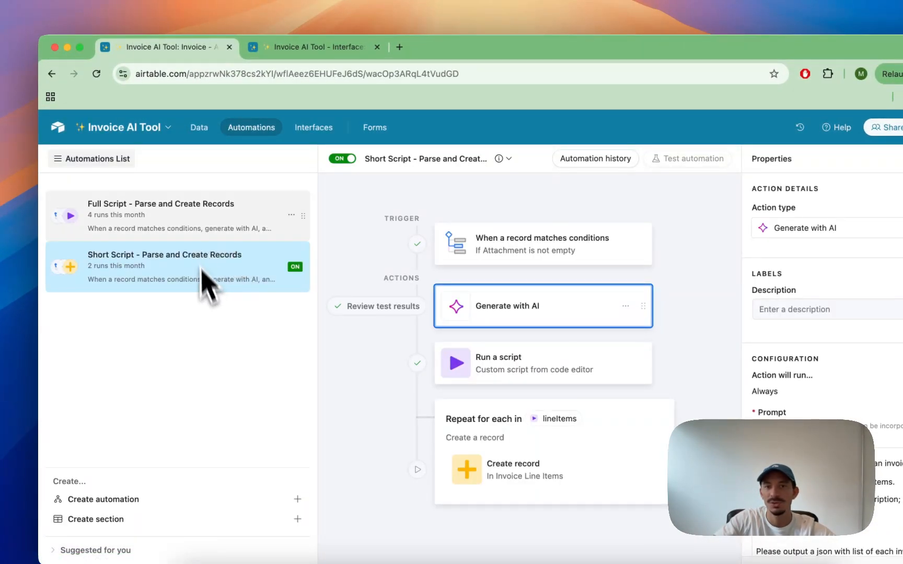
left_click(188, 238)
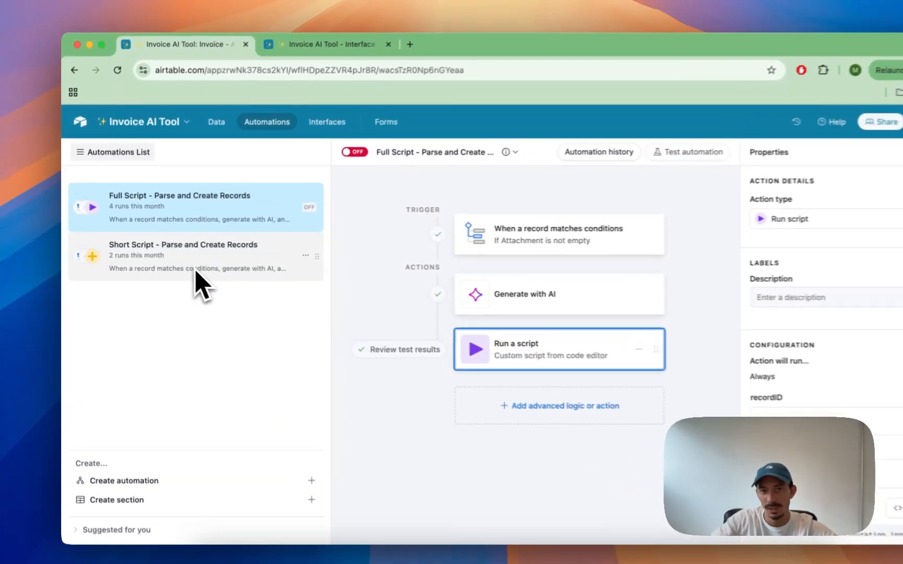
left_click(176, 264)
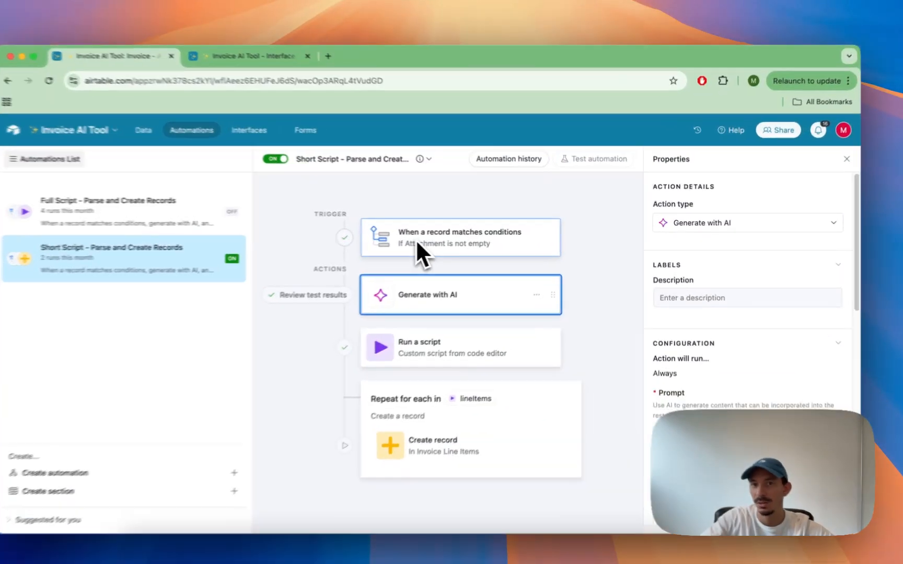
Step: Inspect the Short Script automation's trigger and its Generate with AI action settings
left_click(440, 238)
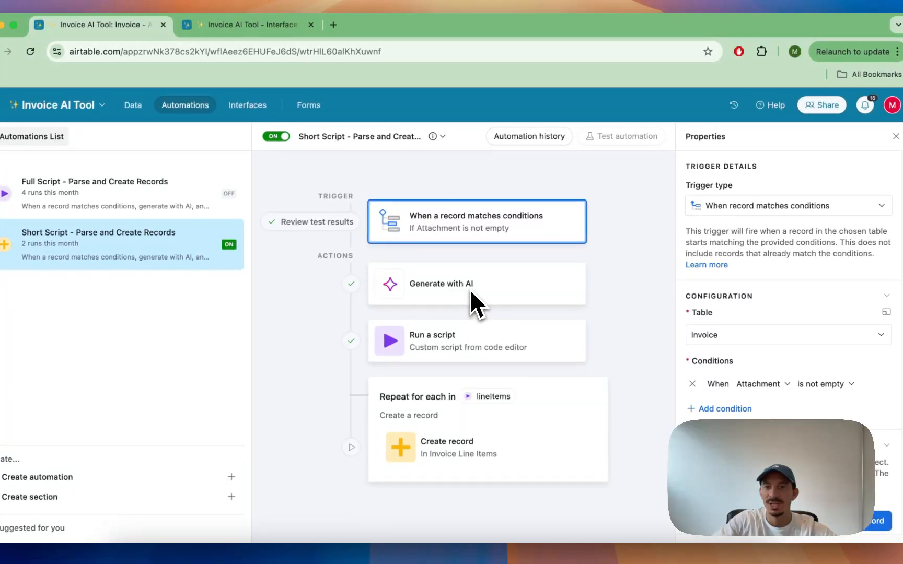
left_click(470, 289)
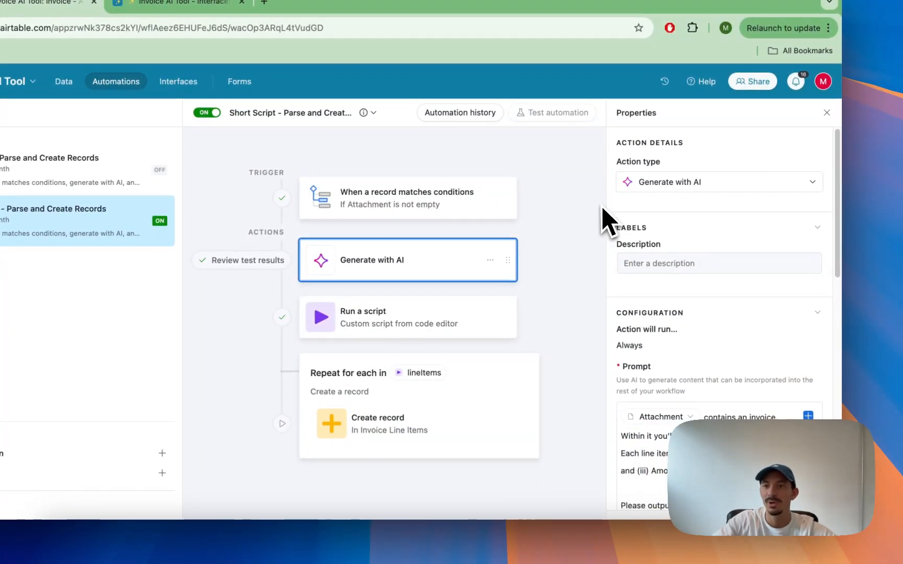
scroll(724, 313, "down", 3)
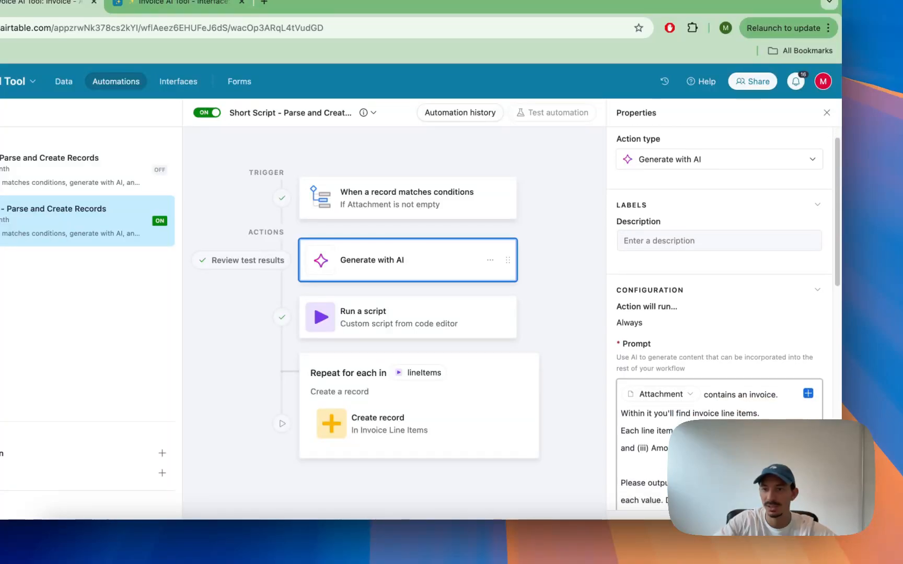
scroll(724, 314, "up", 3)
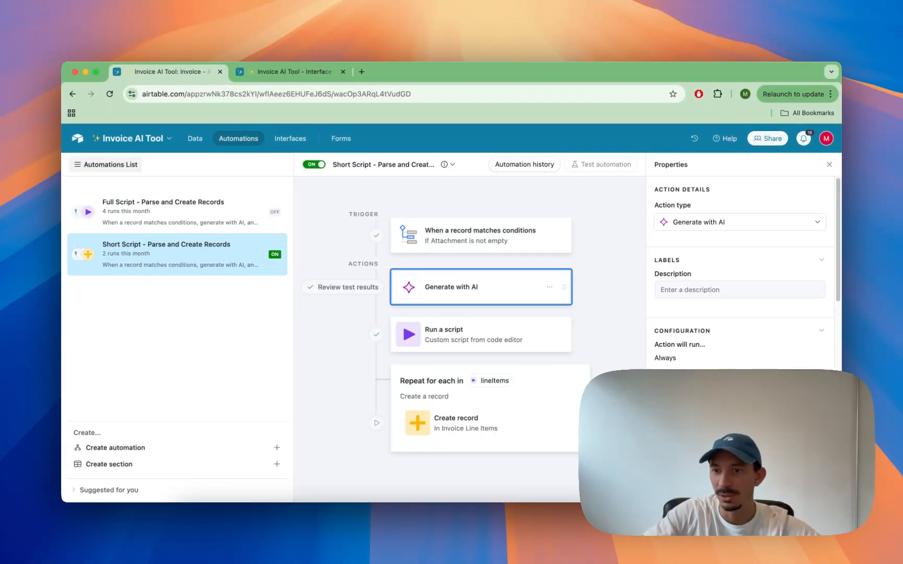
Step: Browse the record fields insertable into the AI prompt, dismiss the list, and read the full prompt
left_click(813, 419)
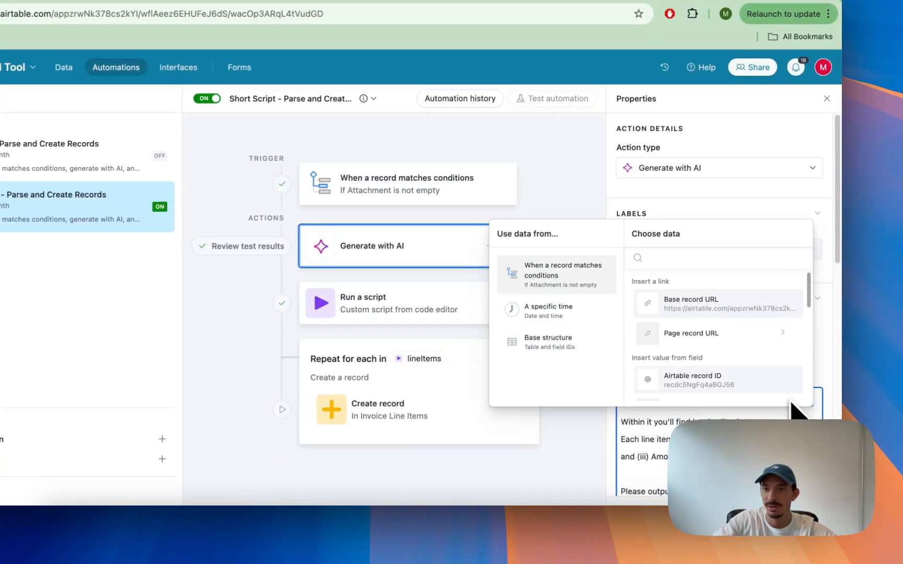
scroll(695, 355, "down", 3)
scroll(701, 375, "down", 2)
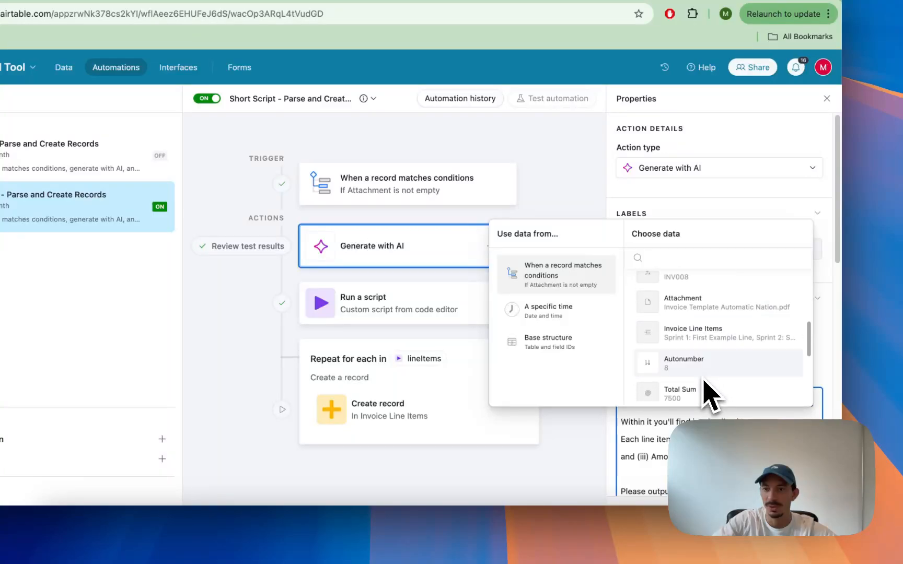
key("Escape")
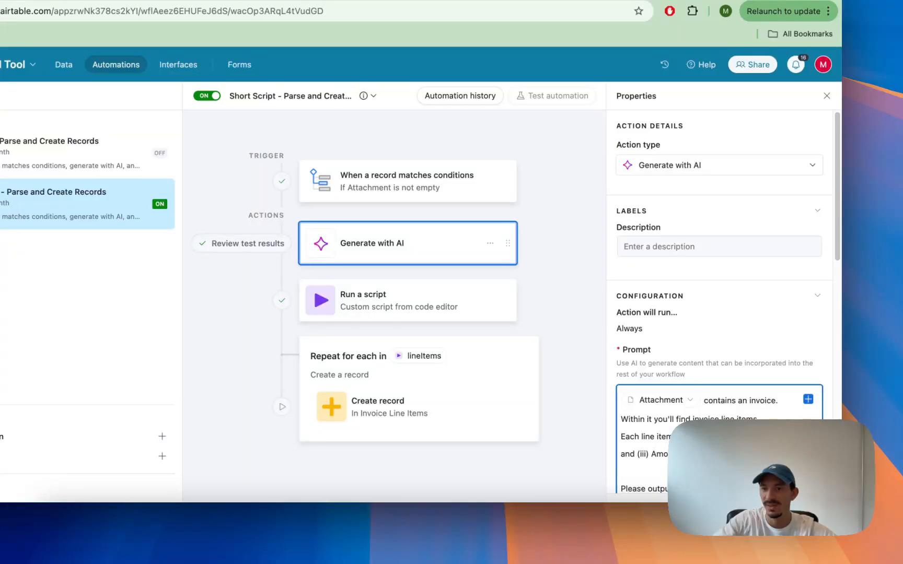
scroll(724, 303, "down", 2)
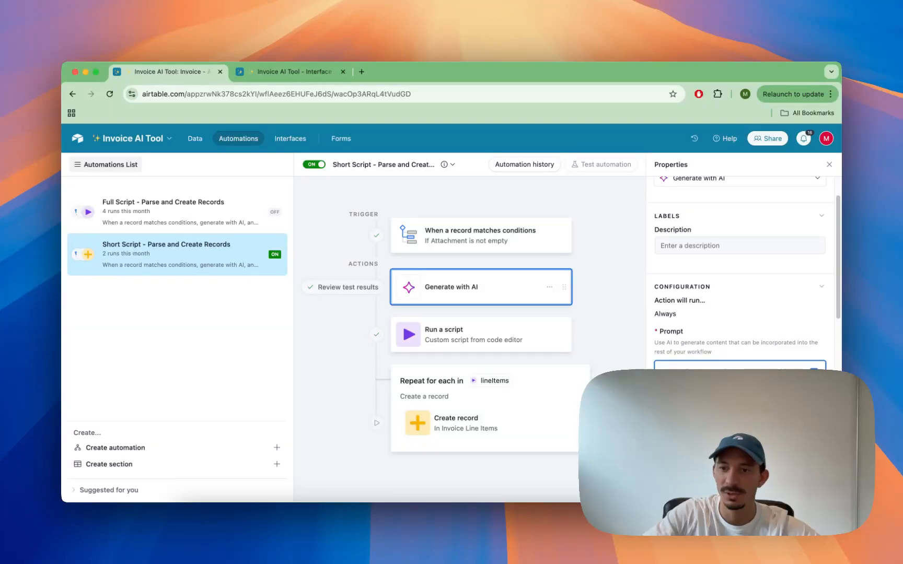
scroll(740, 271, "down", 3)
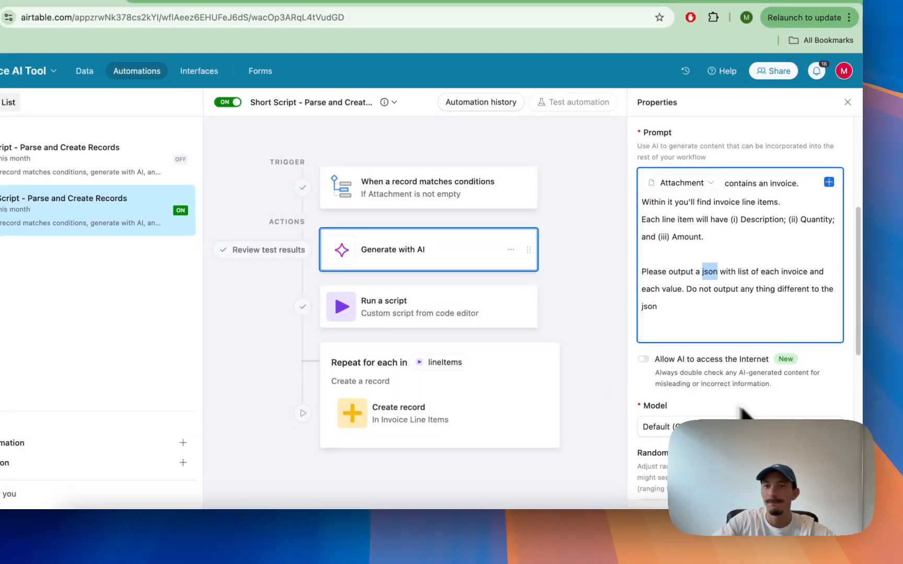
Step: Open the Run a script action's code editor and review the script and its input variables
left_click(452, 324)
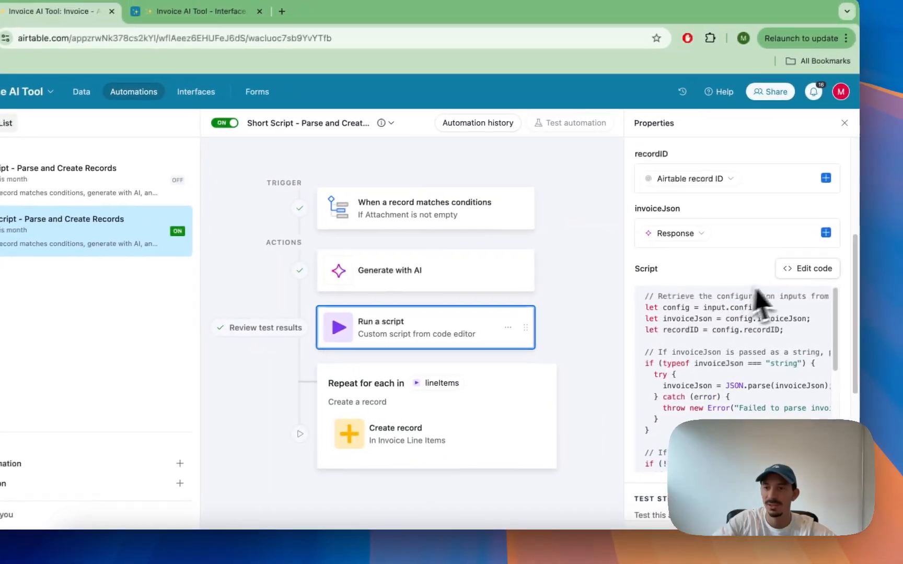
left_click(782, 278)
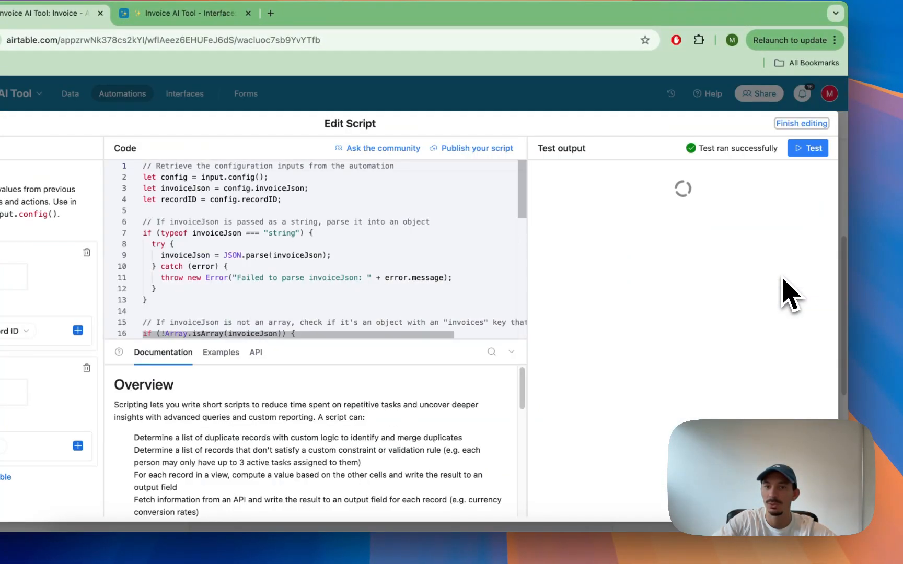
scroll(413, 285, "down", 3)
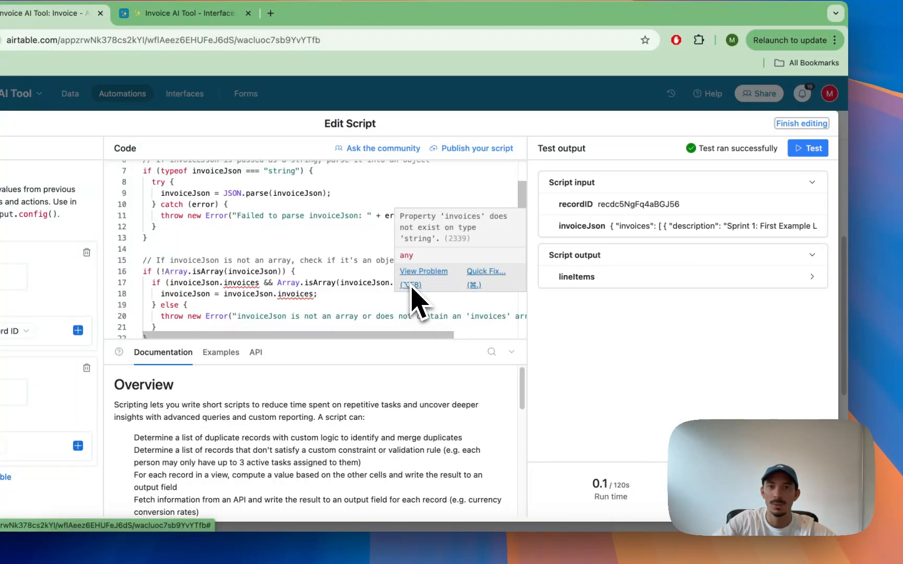
scroll(412, 285, "up", 3)
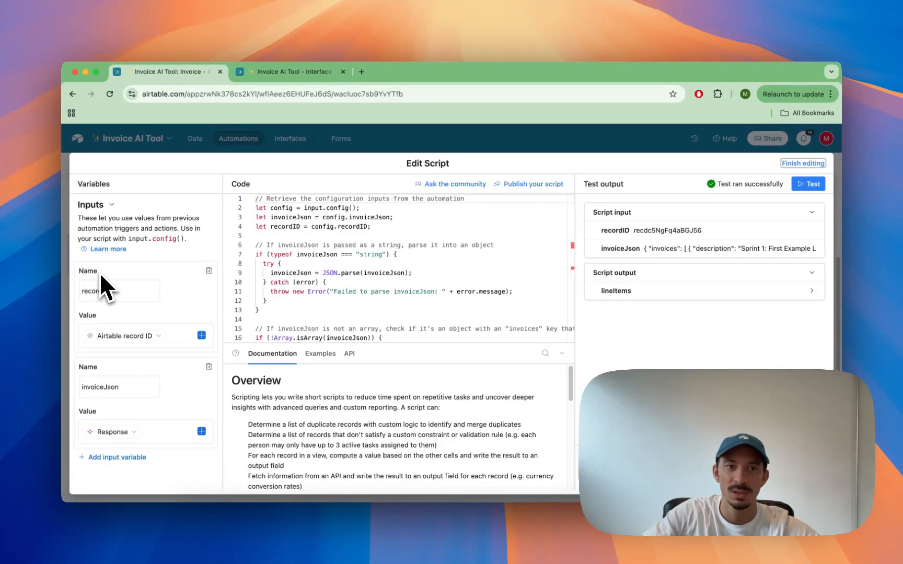
double_click(108, 289)
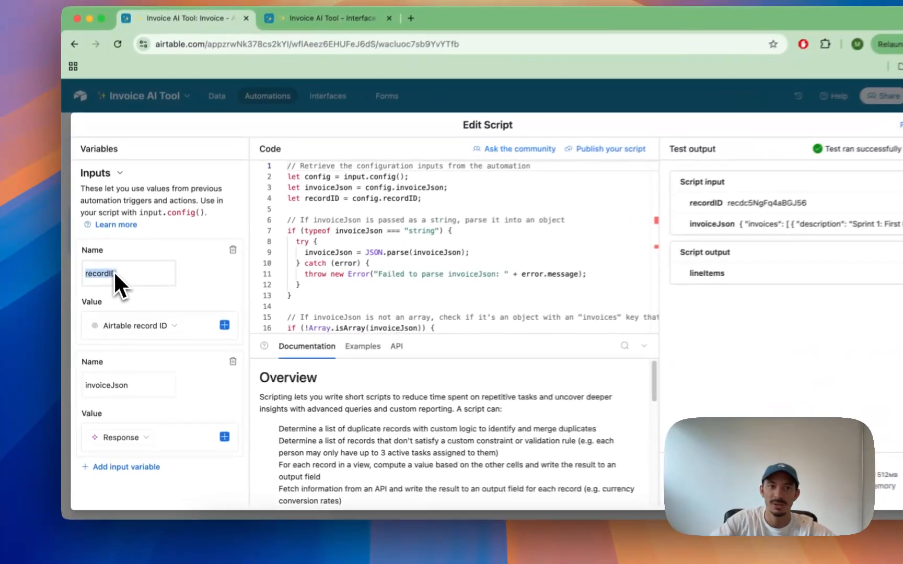
Step: Set the script's recordID input variable to the trigger record's Airtable record ID
mouse_move(127, 340)
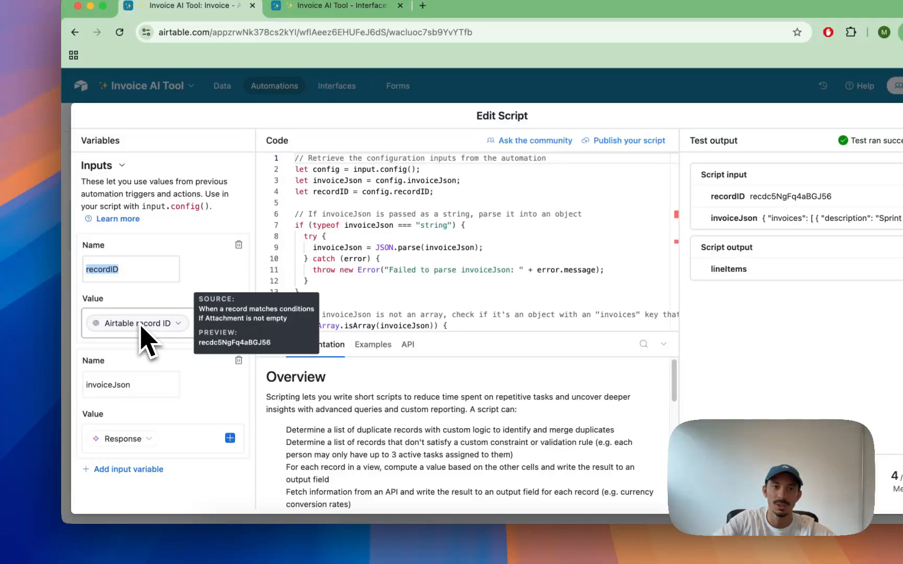
left_click(175, 329)
key("Escape")
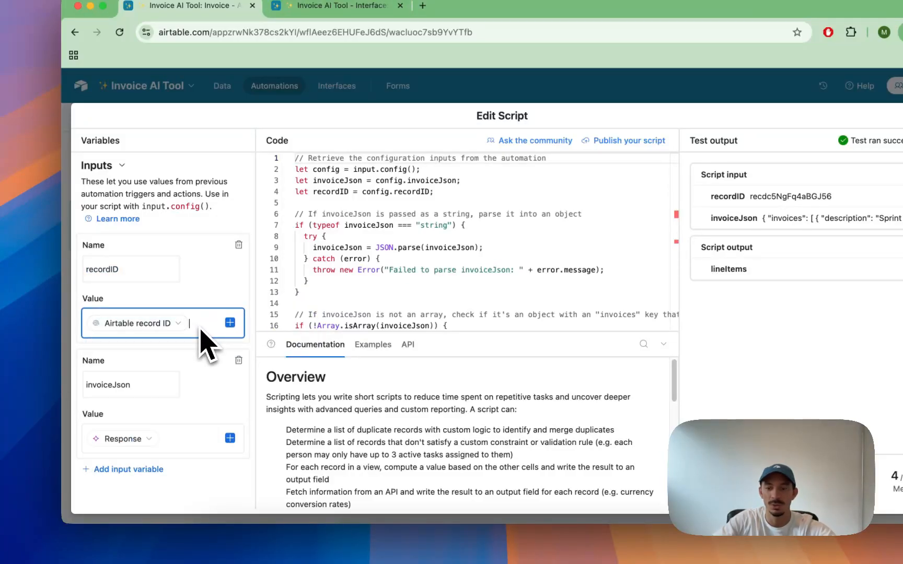
key("BackSpace")
left_click(230, 322)
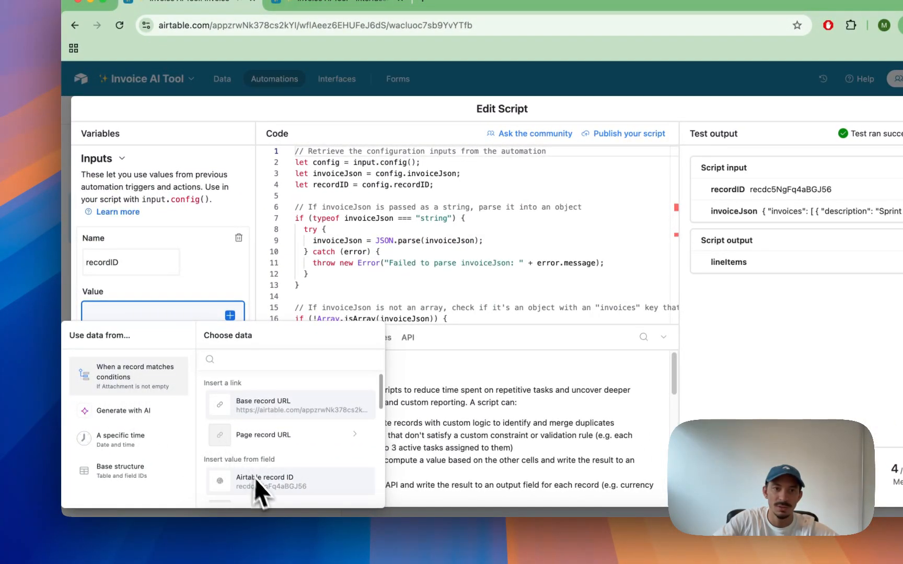
left_click(255, 478)
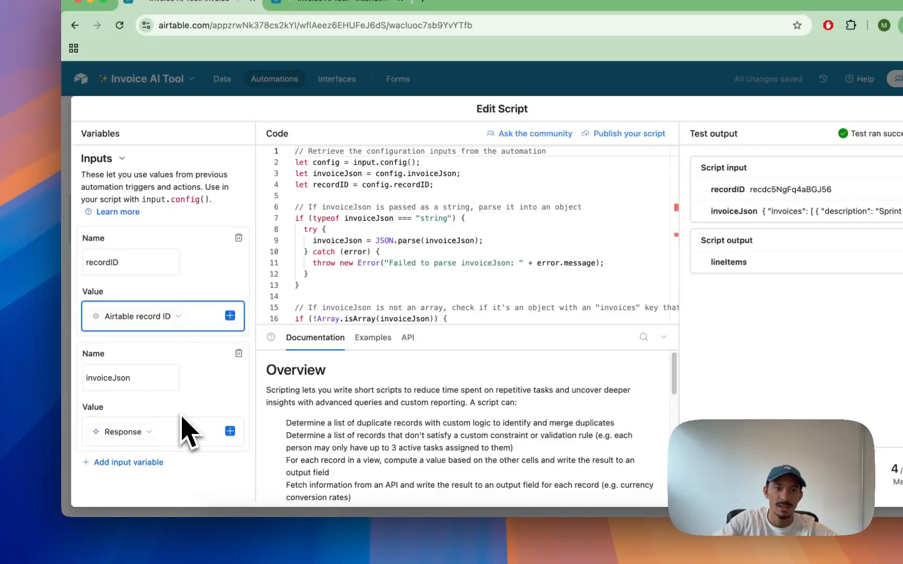
Step: Set the invoiceJson input variable to the Response from the Generate with AI action
left_click(169, 440)
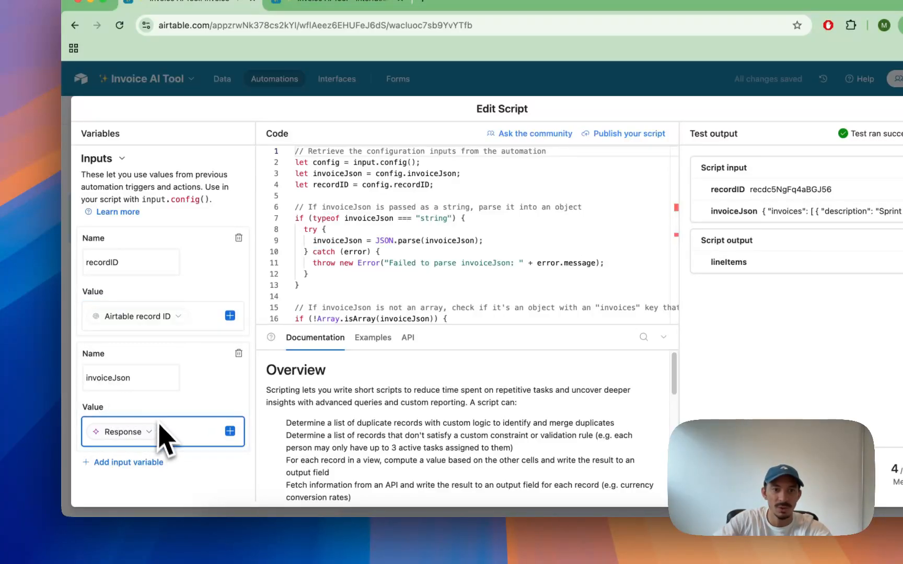
key("BackSpace")
left_click(229, 432)
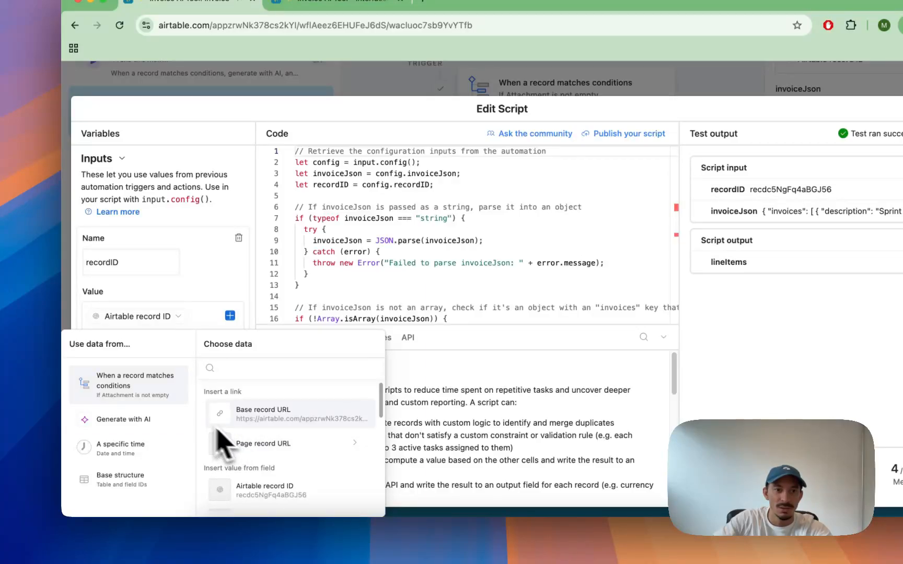
left_click(139, 425)
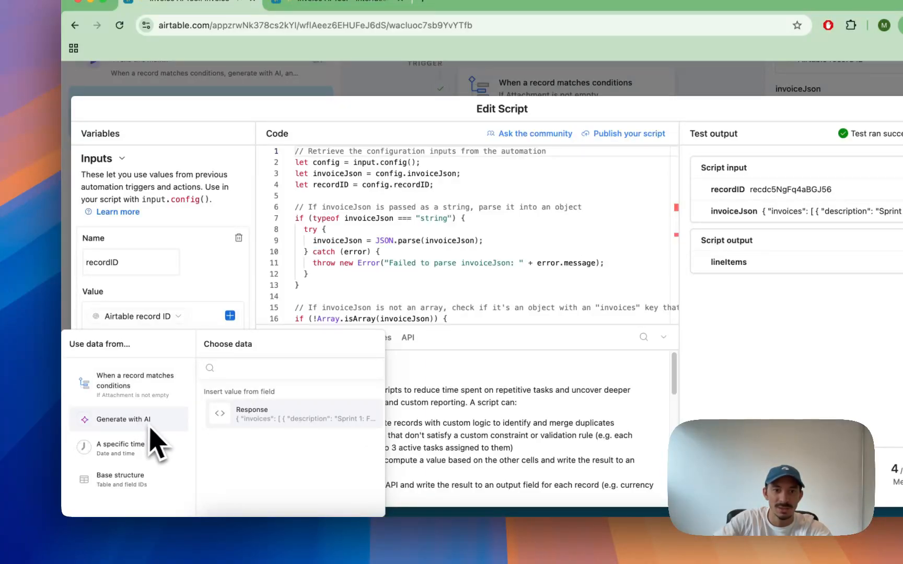
left_click(252, 422)
Step: Scroll through the script and expand the lineItems entries in the test output, then close the editor
scroll(377, 298, "down", 5)
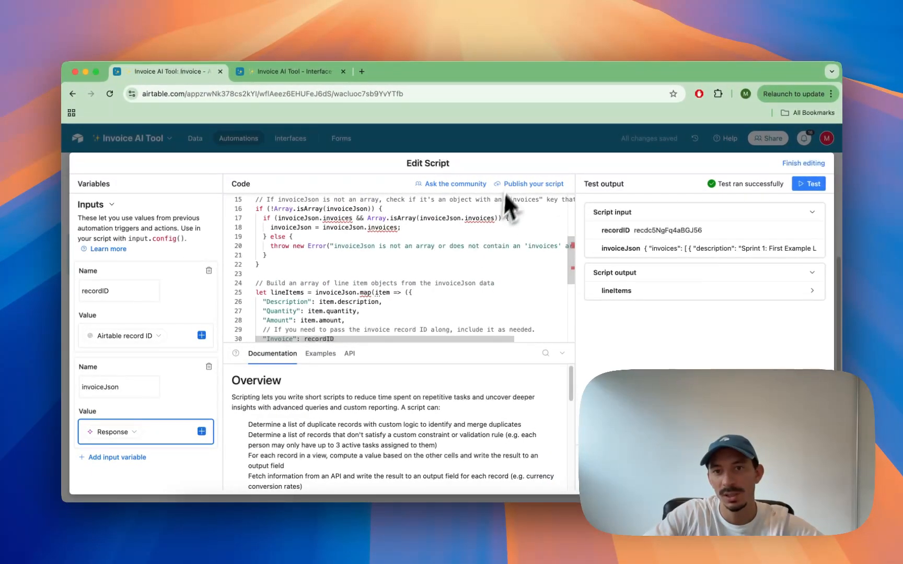
scroll(563, 205, "down", 5)
scroll(483, 248, "up", 10)
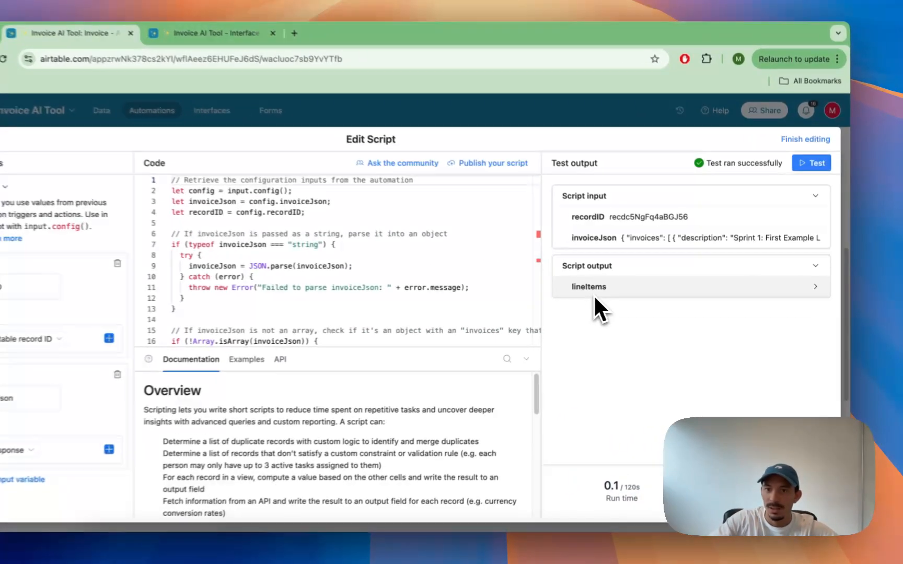
left_click(594, 295)
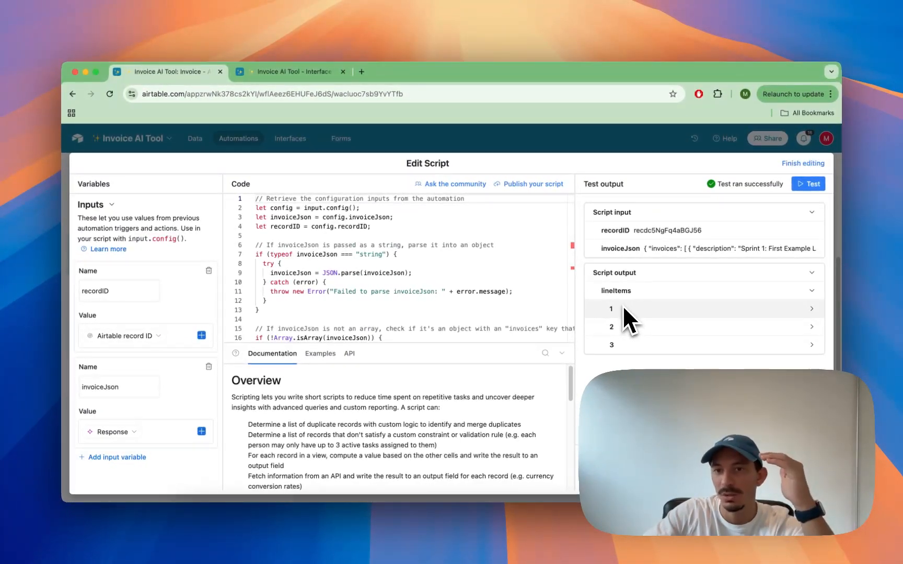
left_click(622, 306)
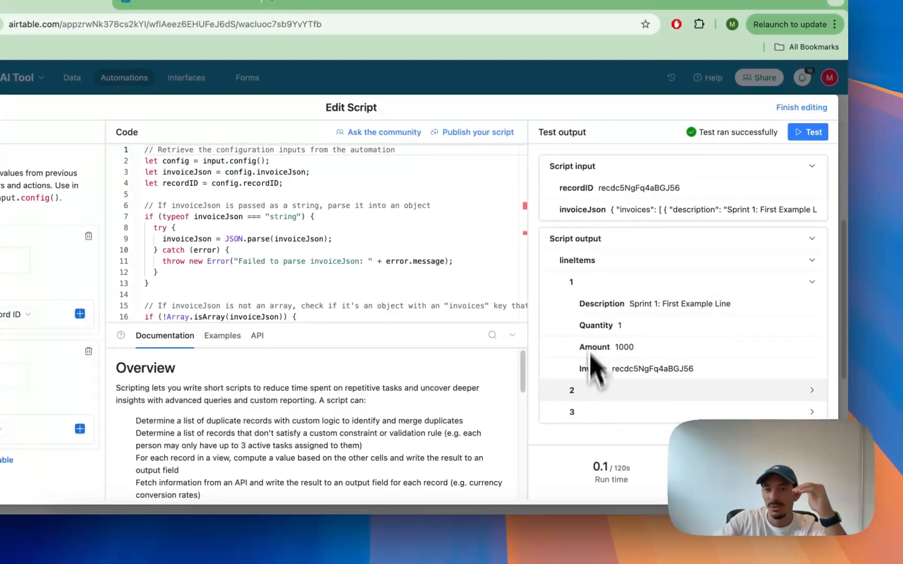
left_click(592, 391)
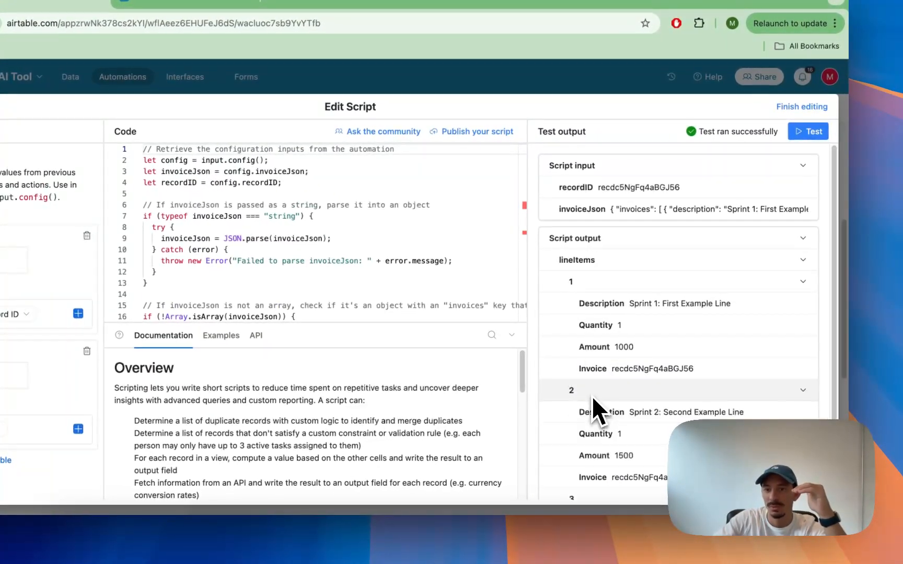
scroll(596, 376, "down", 3)
left_click(608, 422)
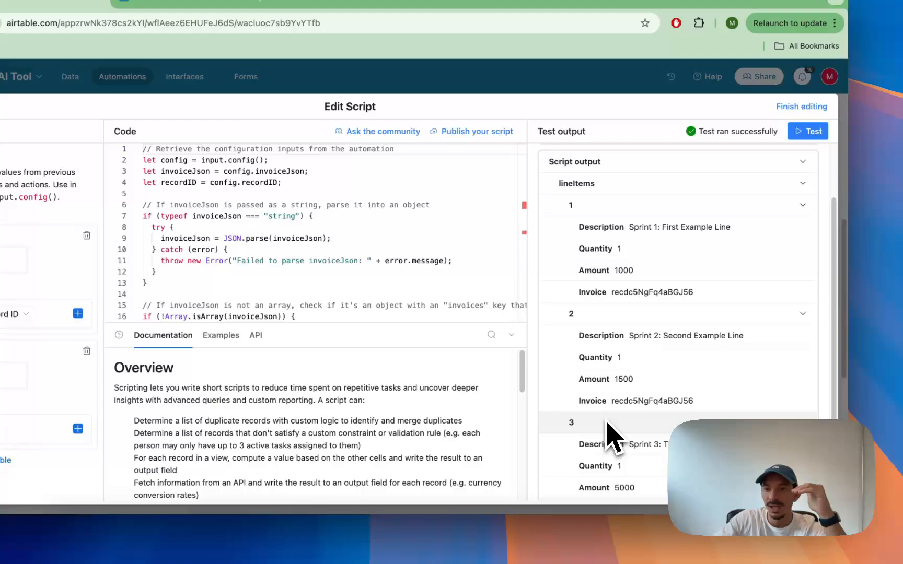
scroll(604, 366, "down", 3)
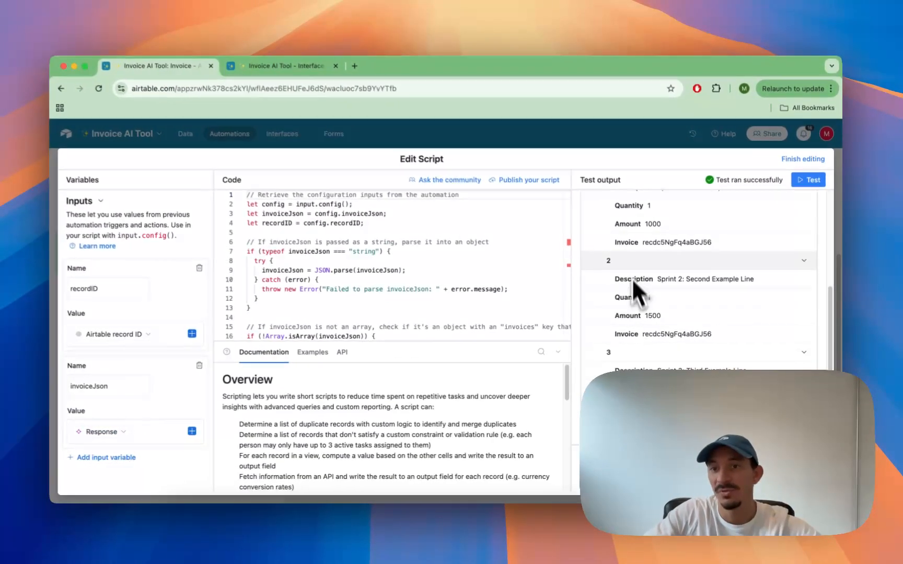
scroll(600, 244, "up", 2)
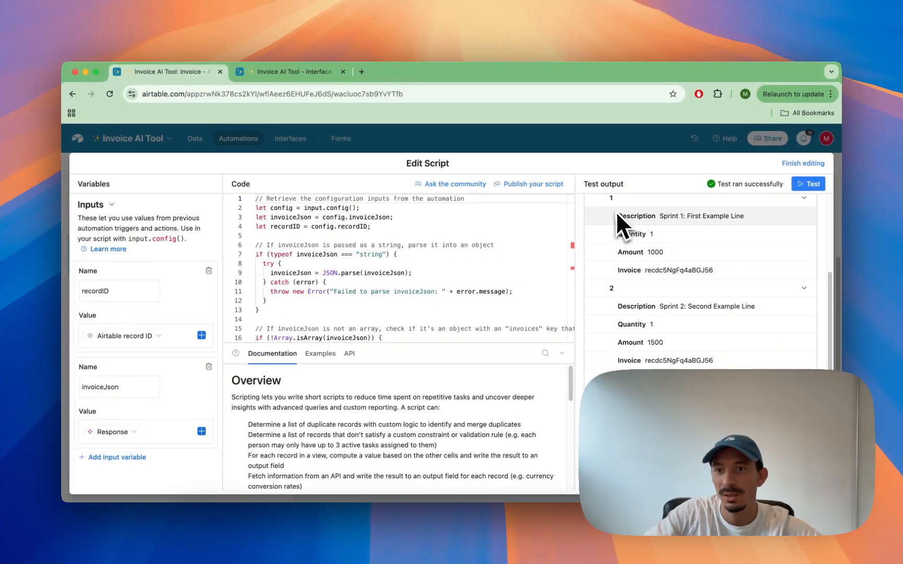
scroll(615, 214, "up", 1)
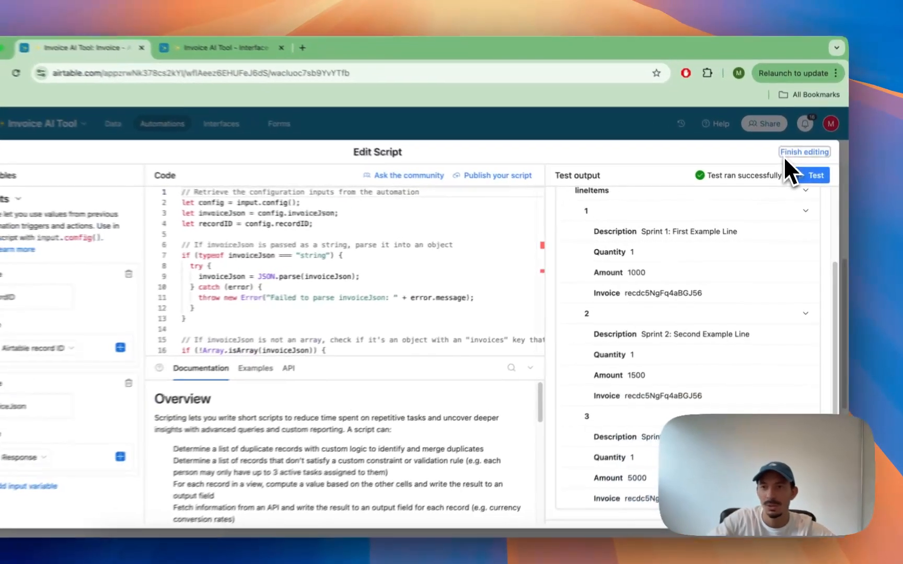
left_click(802, 163)
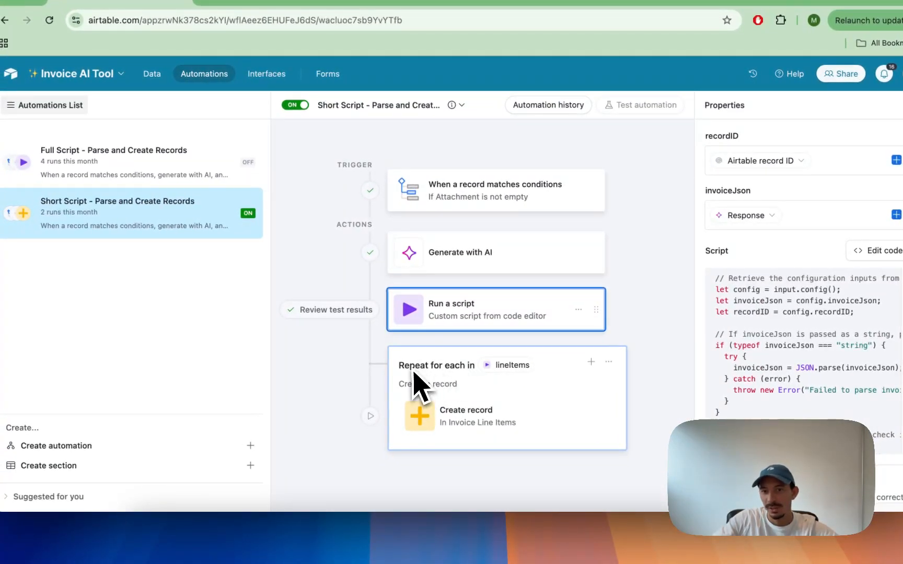
Step: Select the repeating group and preview the advanced logic options in the Full Script automation
left_click(406, 385)
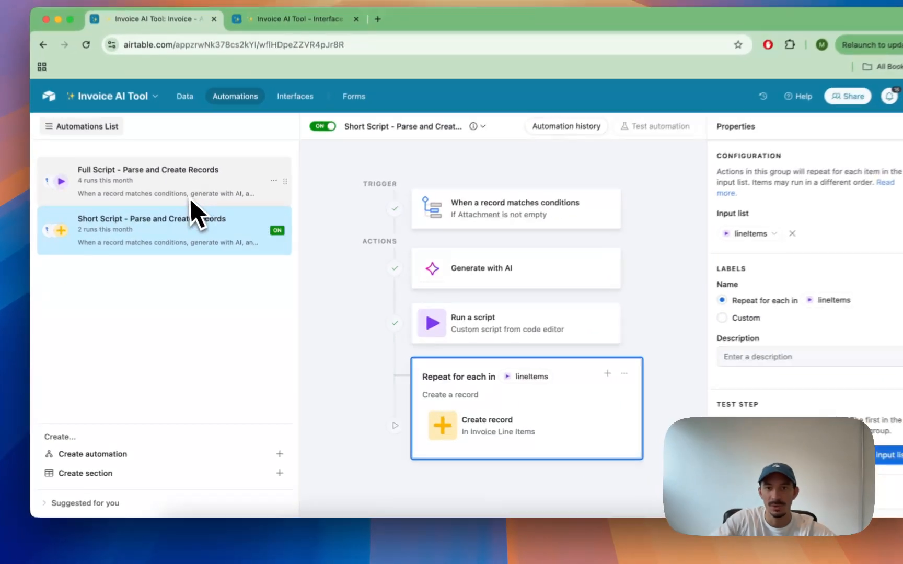
left_click(191, 201)
left_click(530, 389)
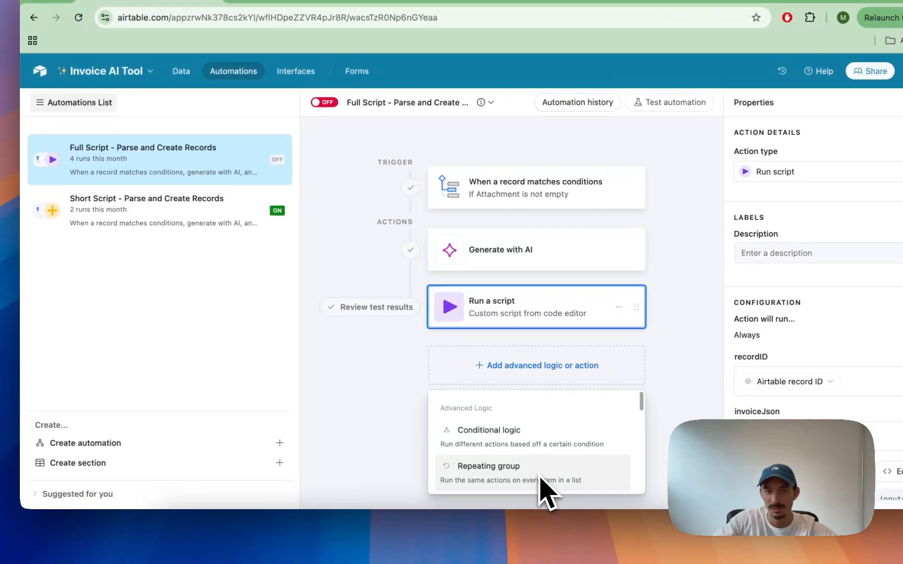
left_click(155, 220)
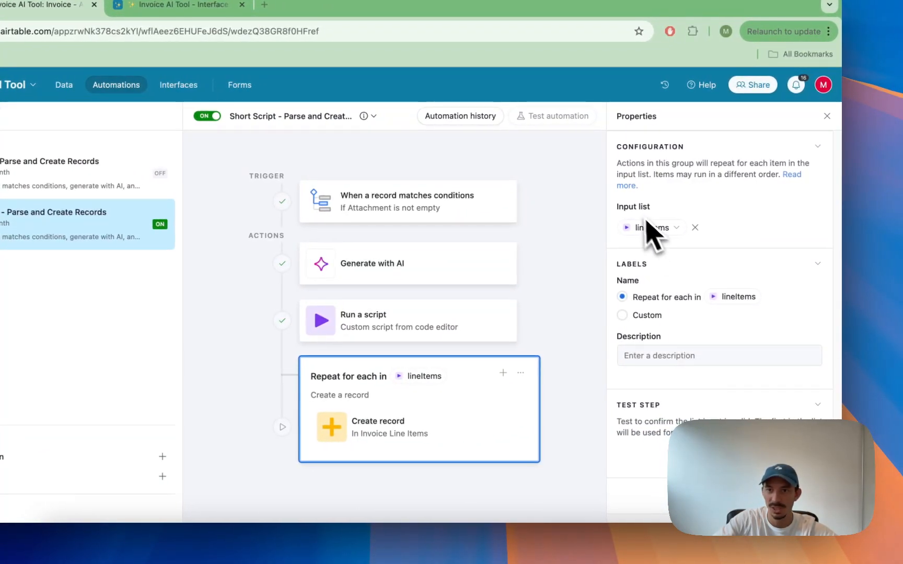
Step: Set the repeating group's input list to the lineItems output of the Run a script action
key("BackSpace")
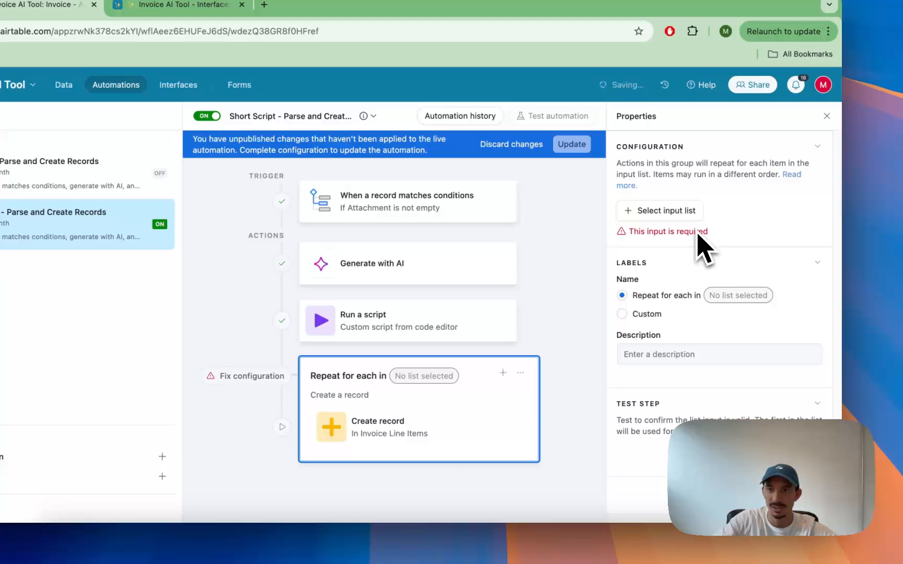
left_click(661, 217)
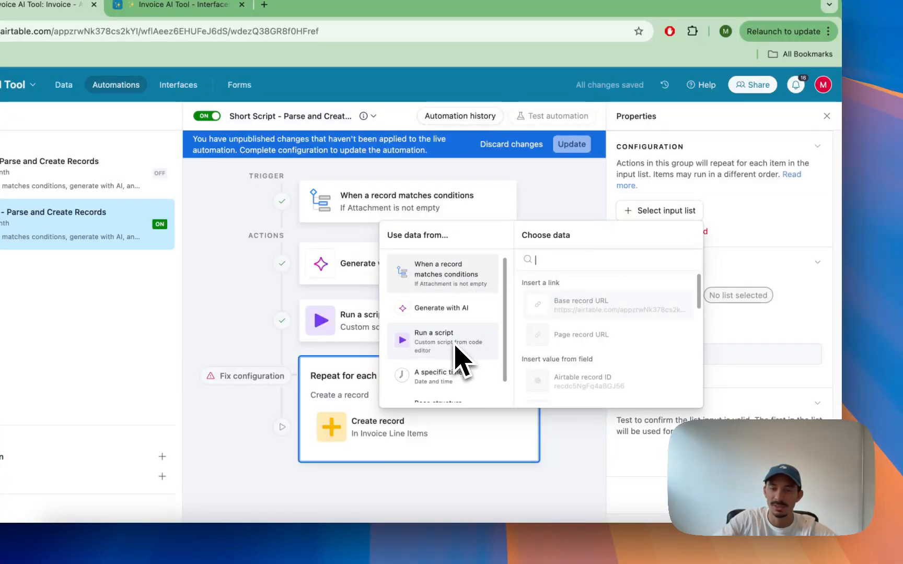
left_click(427, 349)
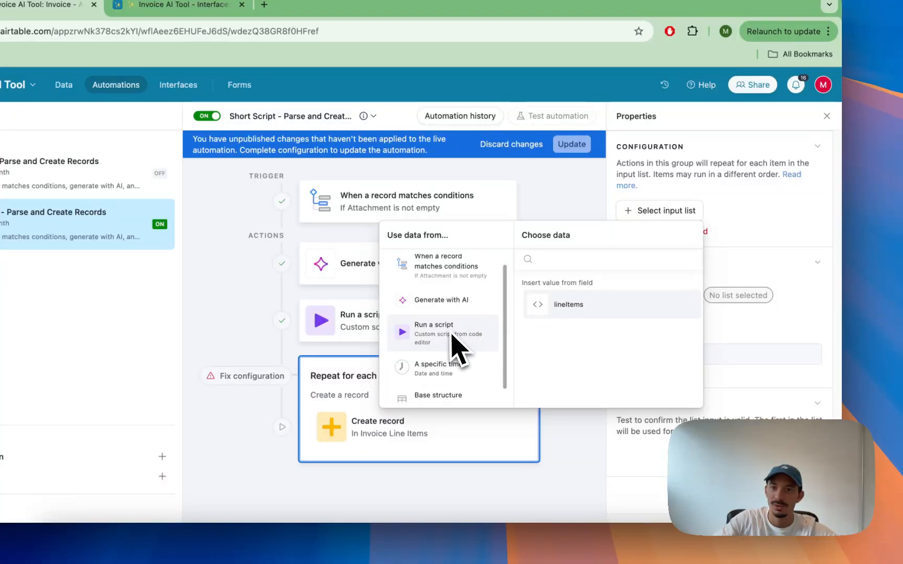
left_click(584, 305)
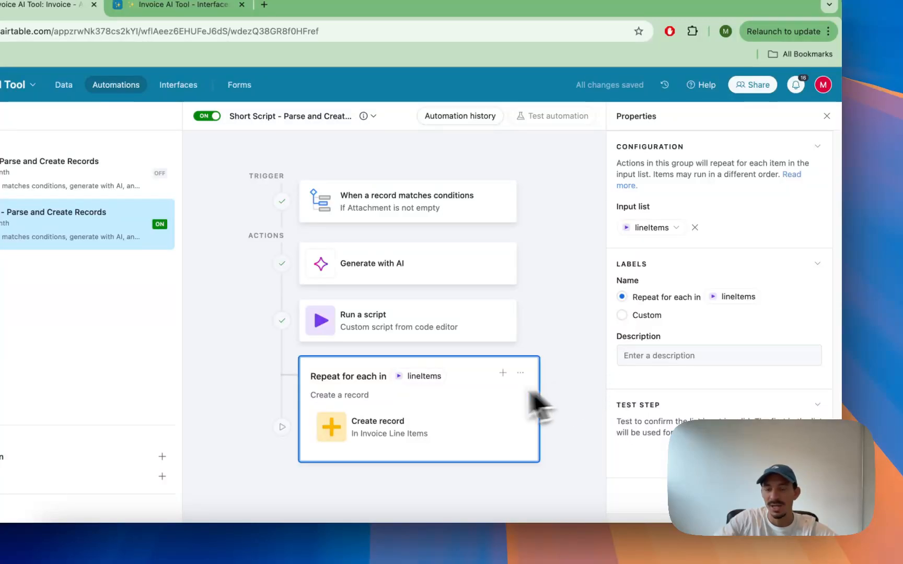
Step: Reopen the Run a script code editor and expand the first lineItems entry in the test output
left_click(427, 333)
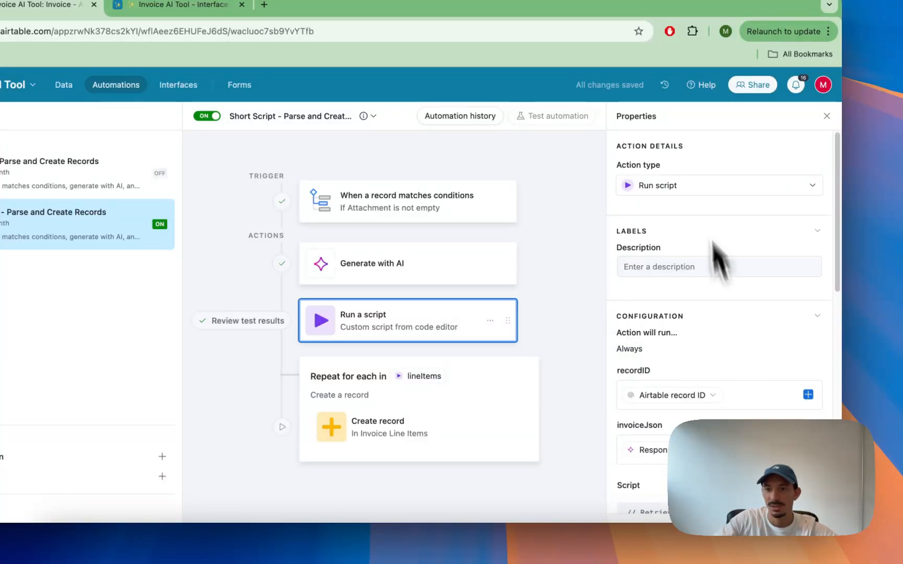
scroll(731, 441, "down", 1)
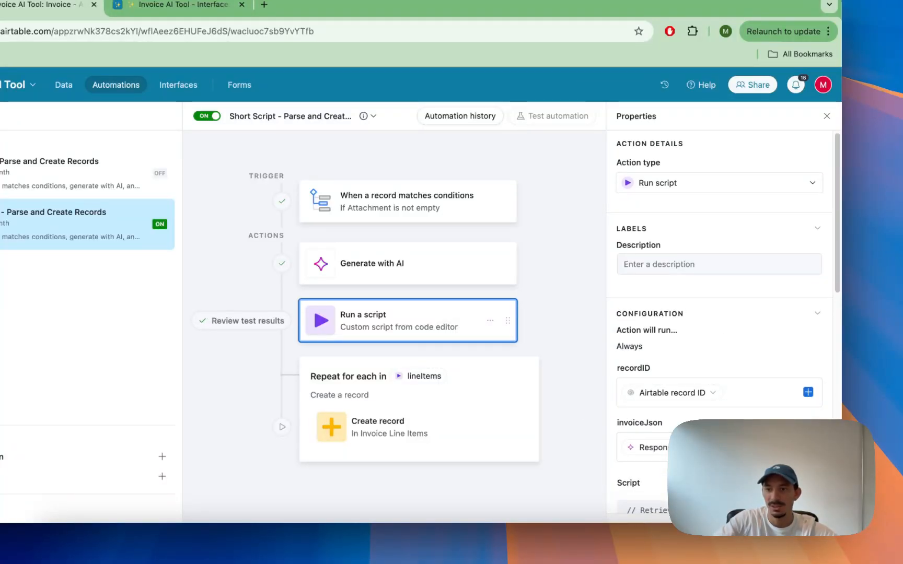
left_click(799, 483)
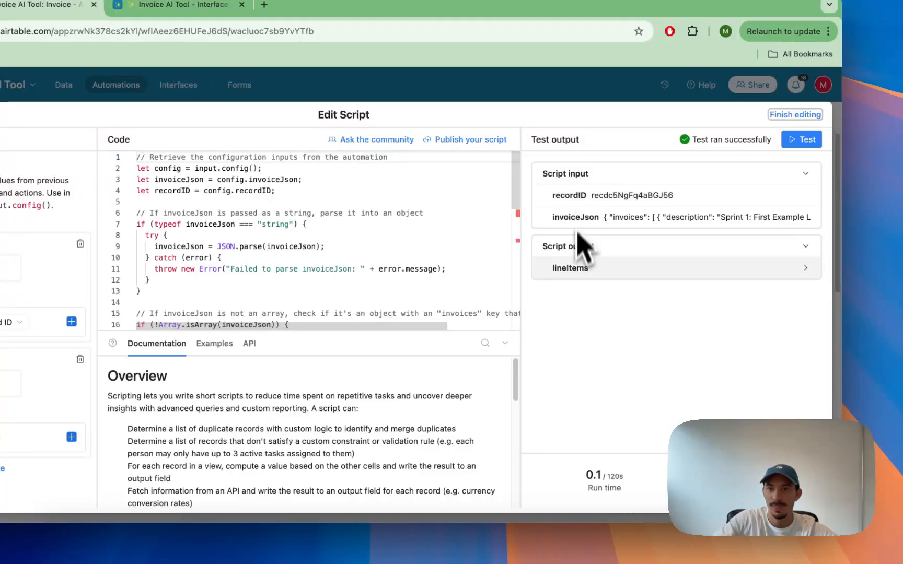
left_click(577, 267)
left_click(582, 290)
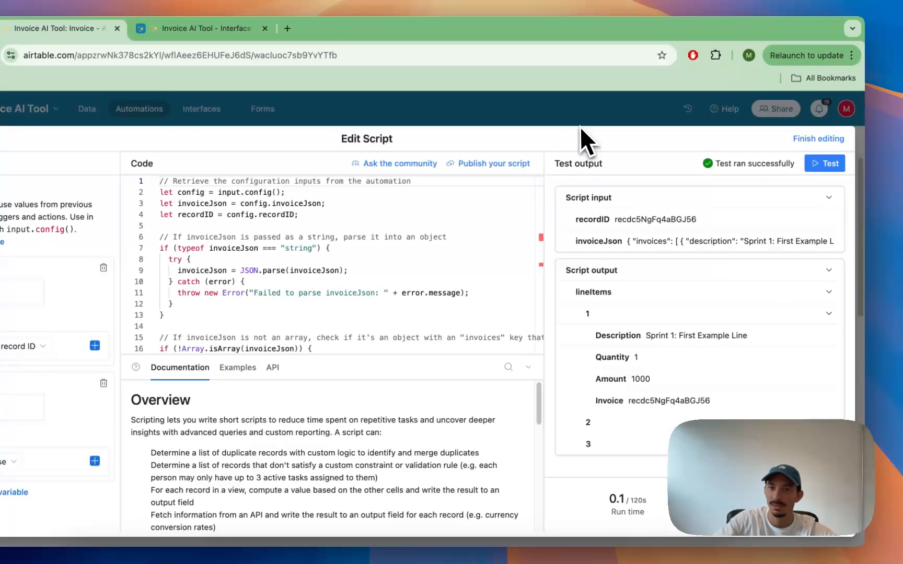
left_click(556, 93)
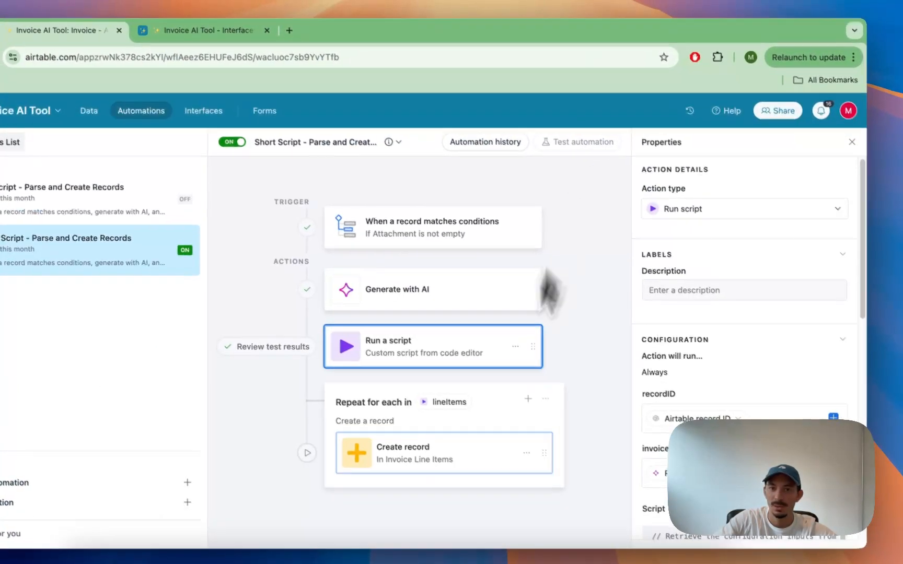
Step: Open the Create record action and review its Invoice Line Items table and field mappings
left_click(486, 465)
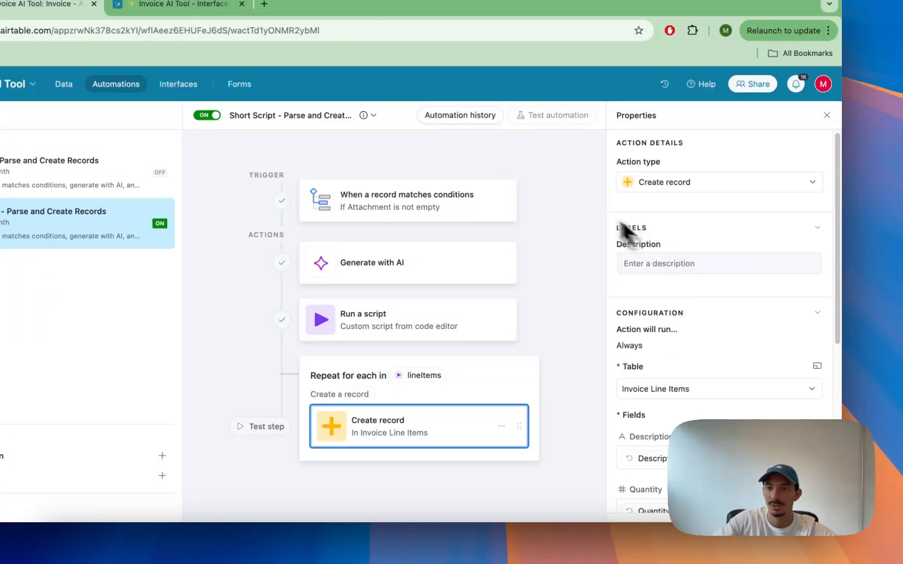
scroll(685, 398, "down", 3)
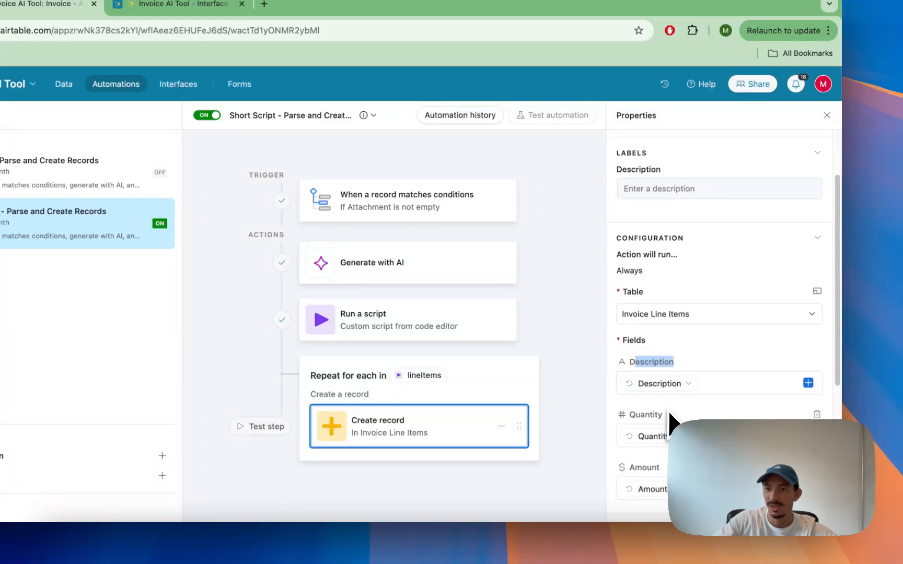
scroll(634, 470, "down", 7)
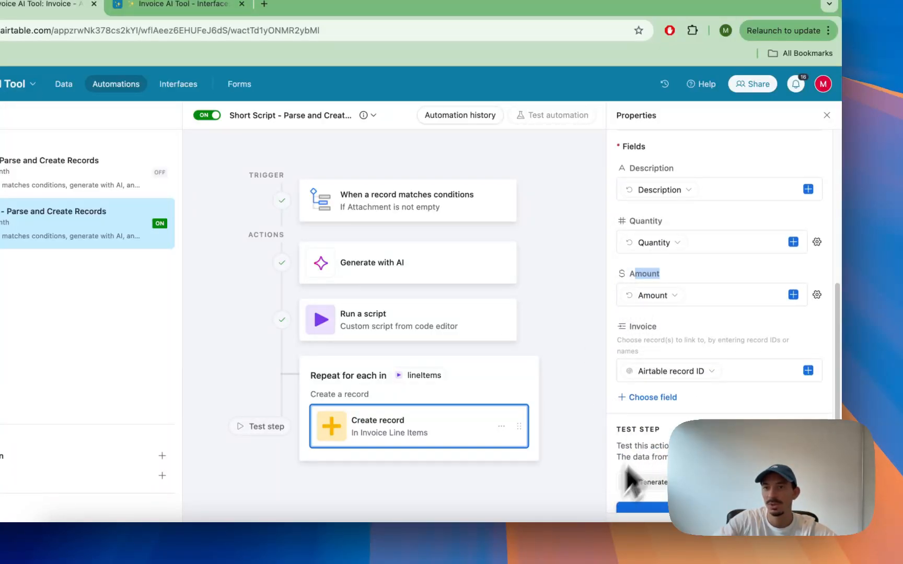
scroll(749, 373, "up", 10)
scroll(750, 373, "down", 3)
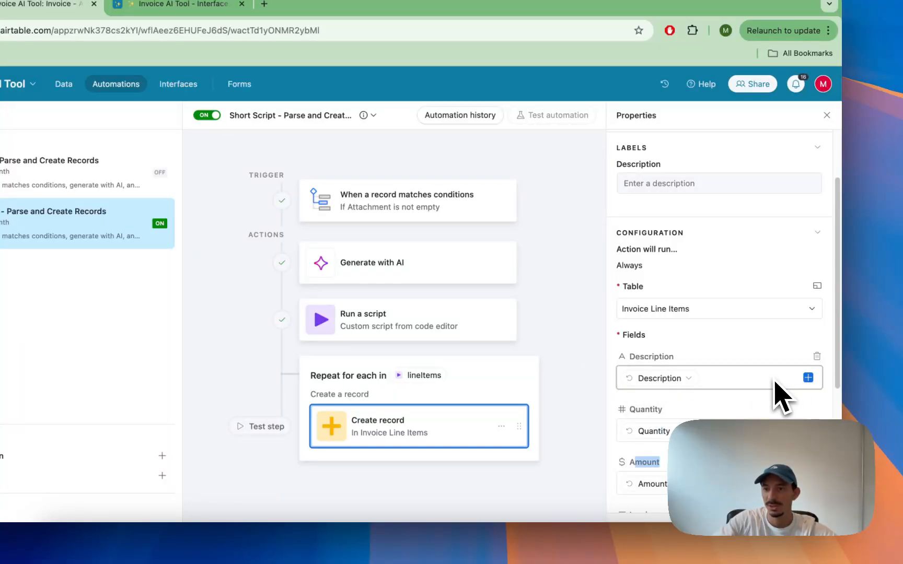
Step: Remove all four field mappings from the Create record action
left_click(817, 357)
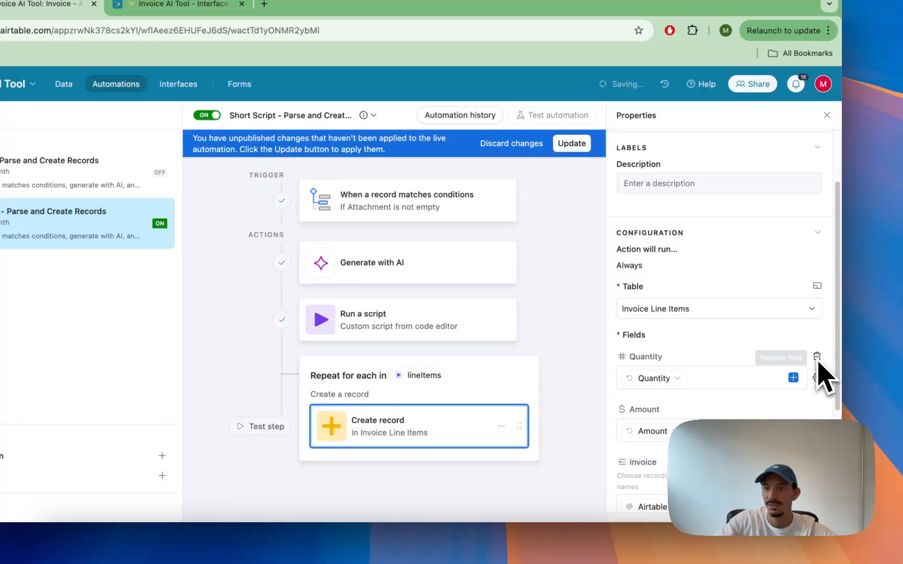
left_click(817, 357)
left_click(817, 357)
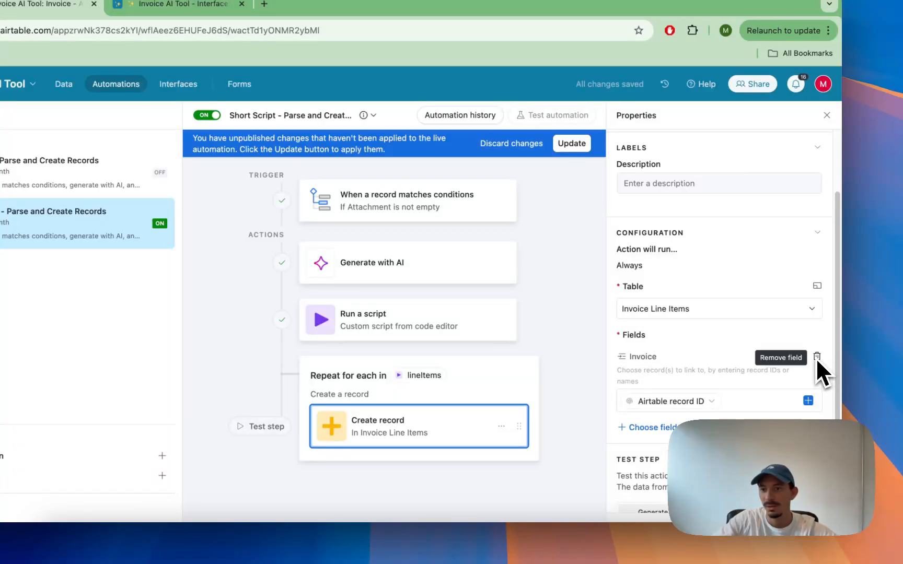
left_click(817, 358)
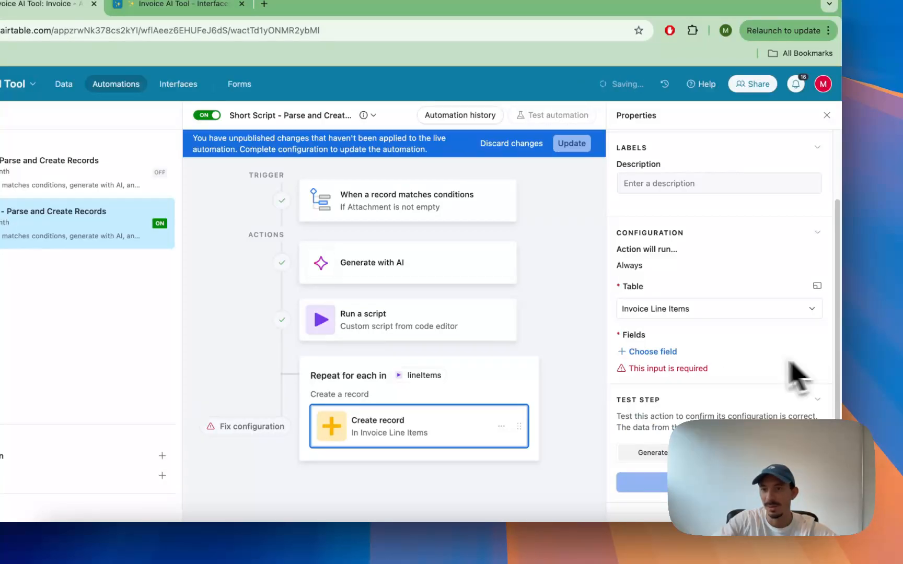
Step: Add the Description, Quantity, Amount and Invoice fields to the Create record action
left_click(640, 353)
left_click(663, 396)
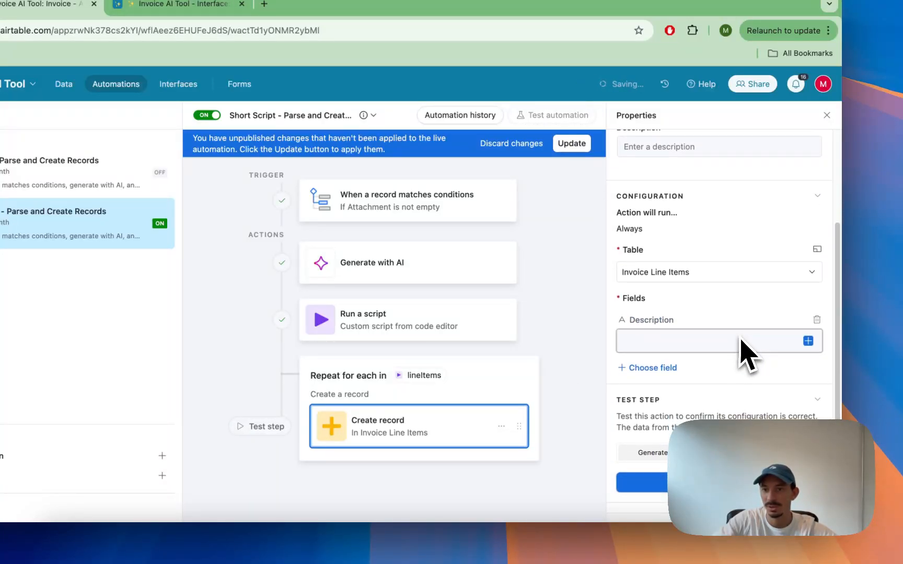
left_click(678, 368)
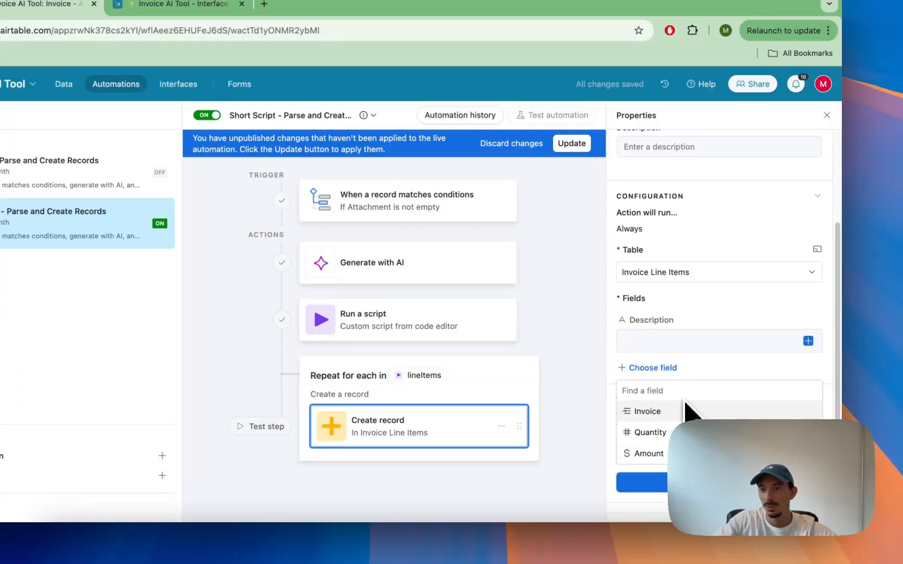
left_click(688, 431)
left_click(671, 367)
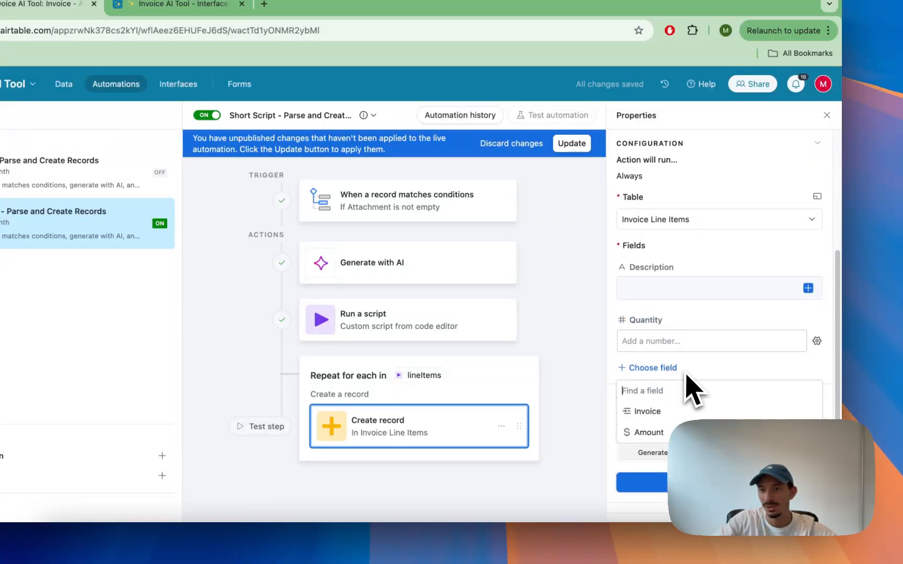
left_click(694, 431)
left_click(669, 368)
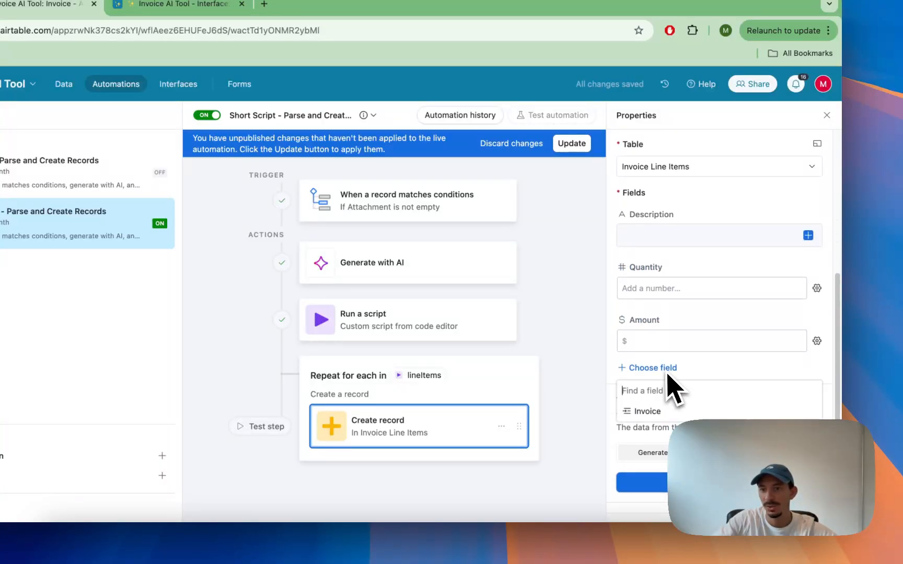
left_click(678, 413)
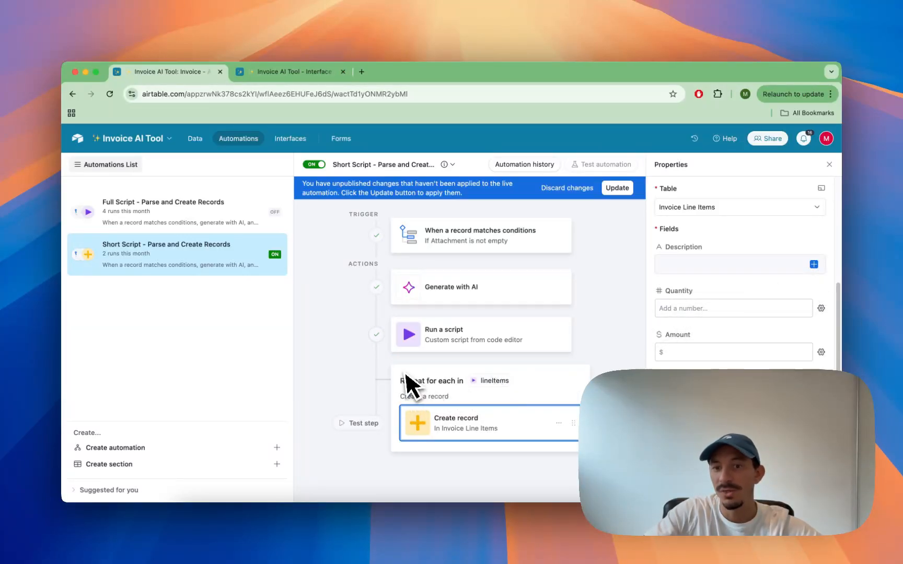
Step: Map the Description, Quantity and Amount fields to the matching values of the current lineItems item
left_click(813, 263)
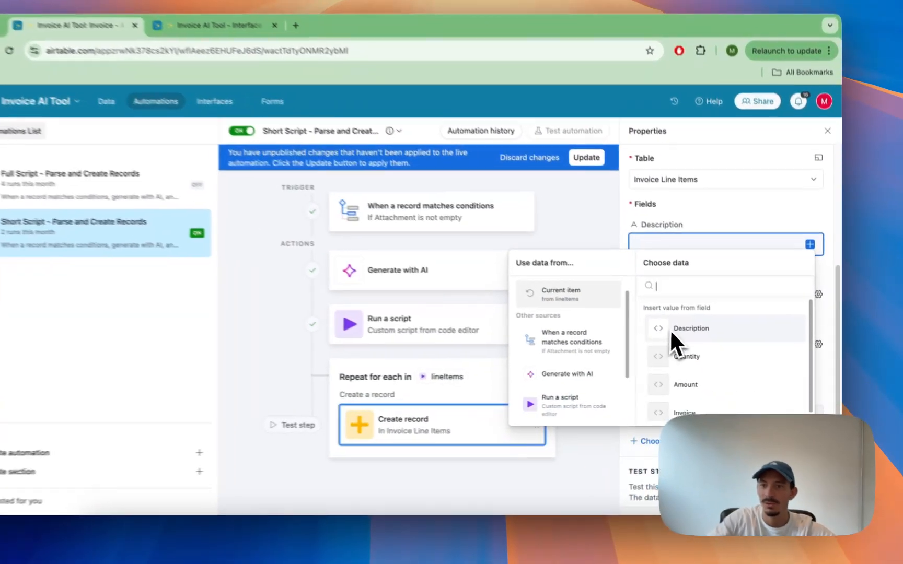
left_click(694, 340)
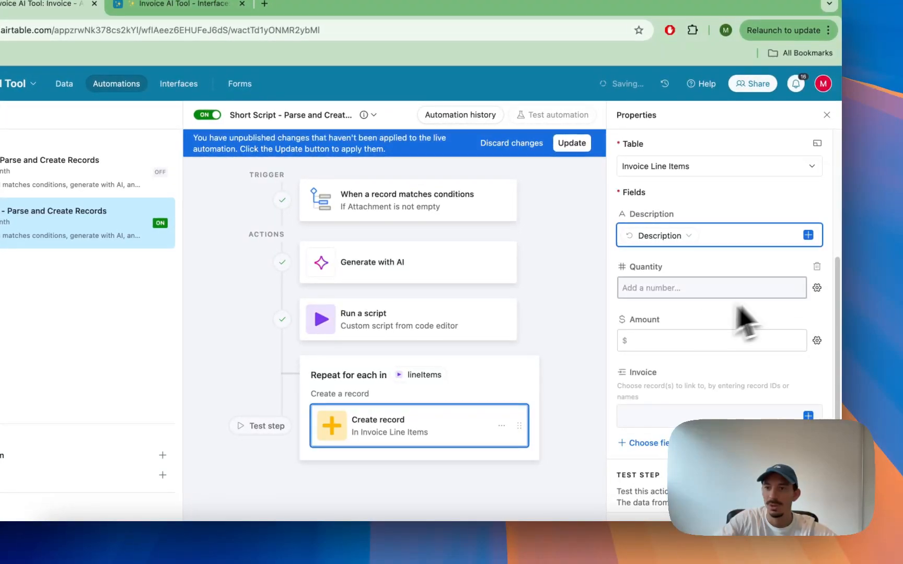
left_click(817, 288)
left_click(800, 380)
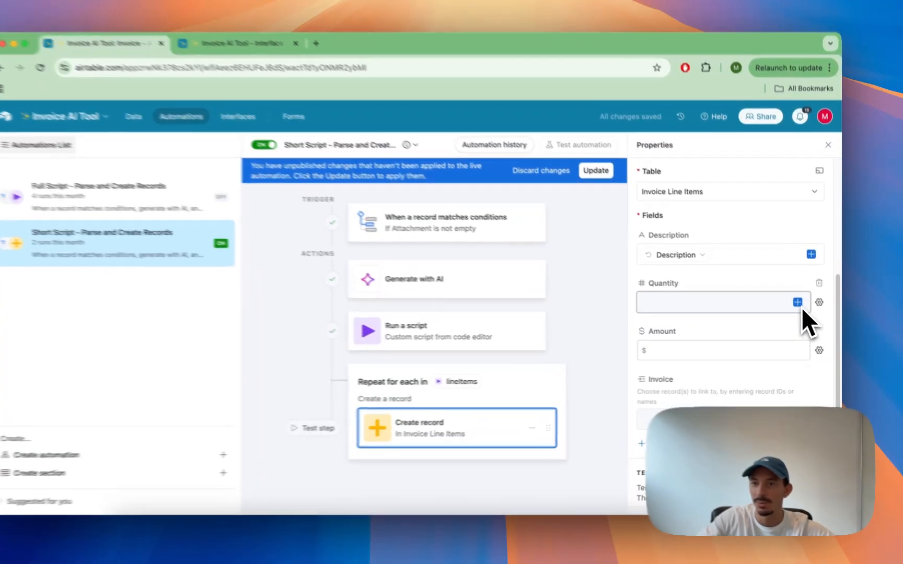
left_click(801, 307)
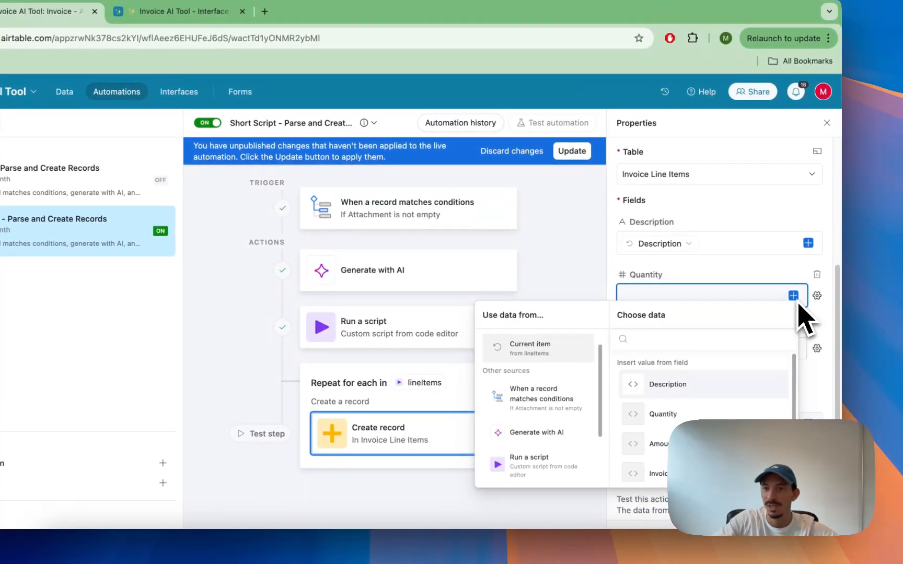
left_click(749, 415)
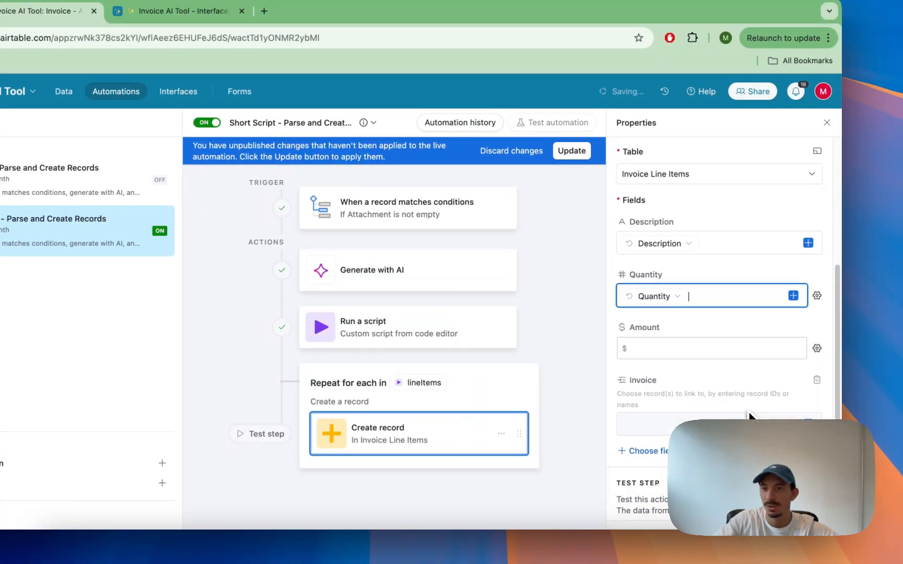
left_click(816, 349)
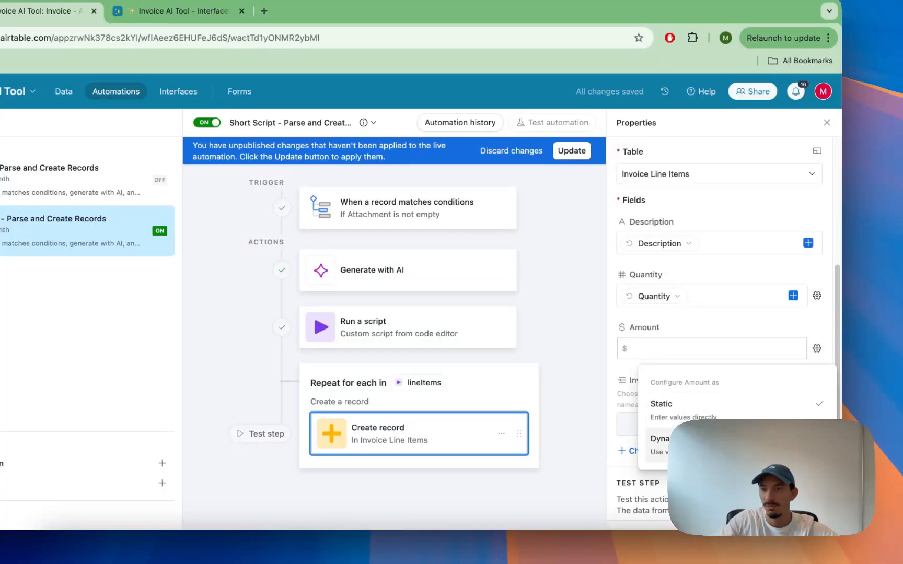
left_click(773, 431)
left_click(793, 348)
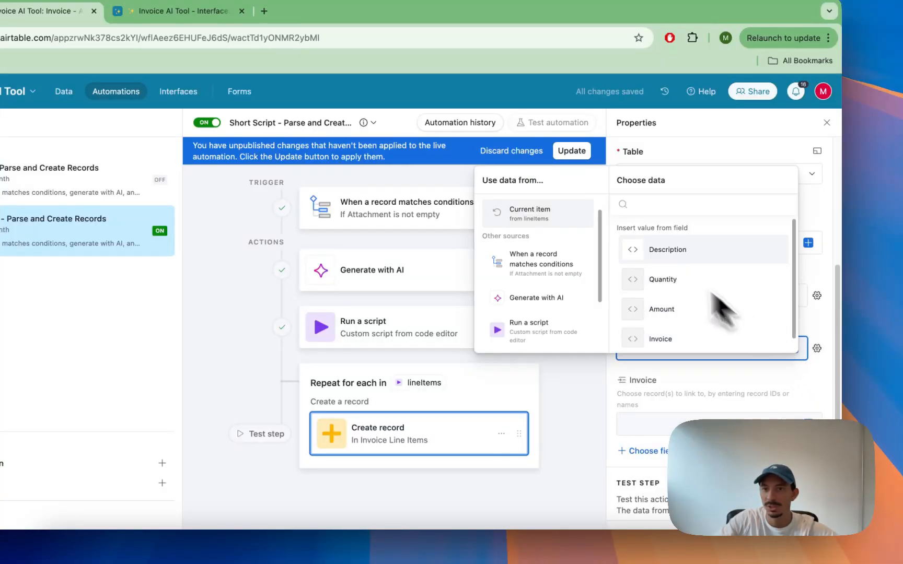
left_click(661, 308)
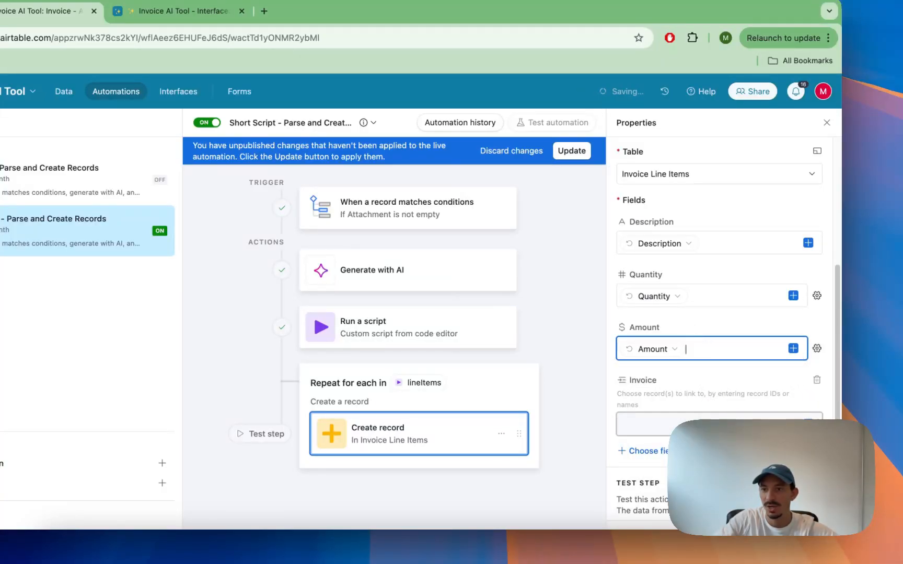
Step: Browse the data sources to pick a value for the Invoice link field
left_click(807, 423)
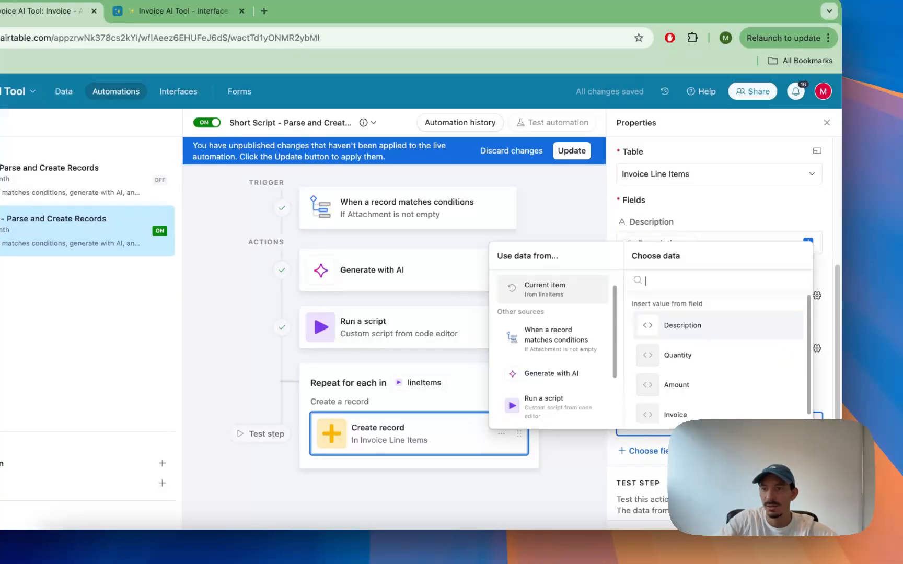
left_click(570, 396)
scroll(544, 315, "up", 2)
left_click(540, 305)
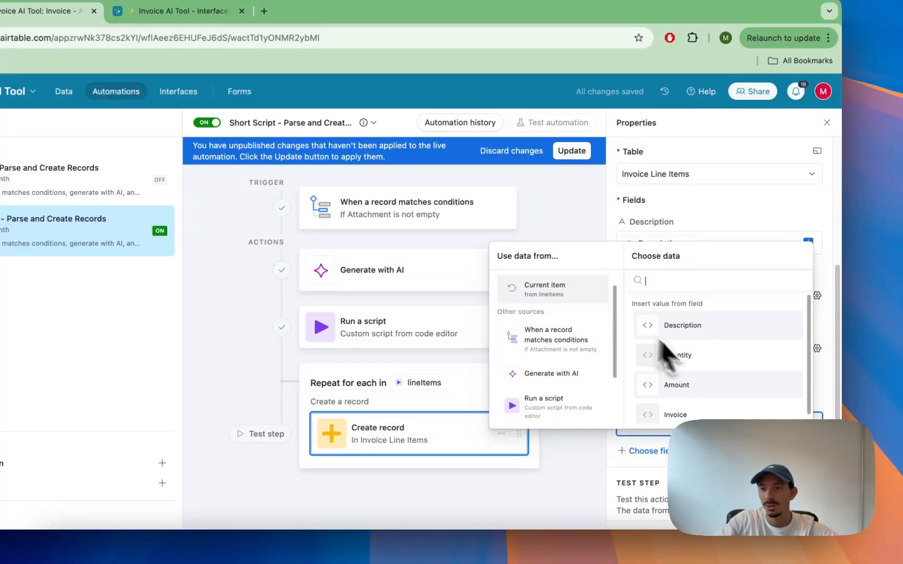
scroll(730, 383, "down", 1)
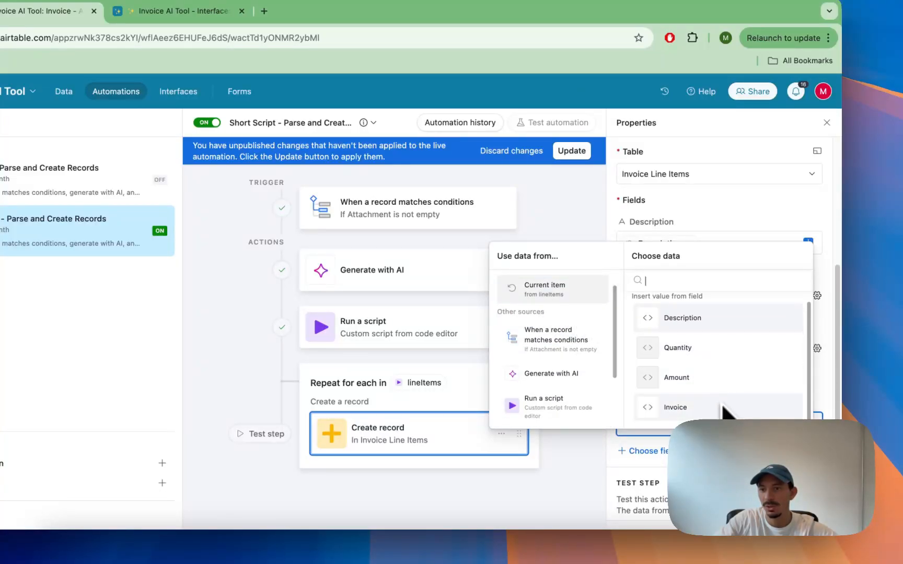
left_click(568, 343)
scroll(580, 355, "down", 2)
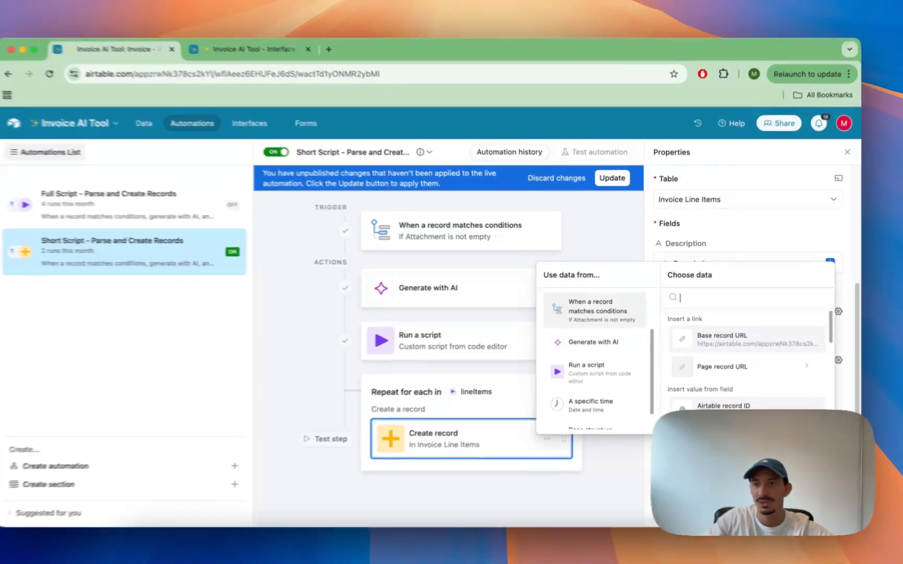
left_click(790, 395)
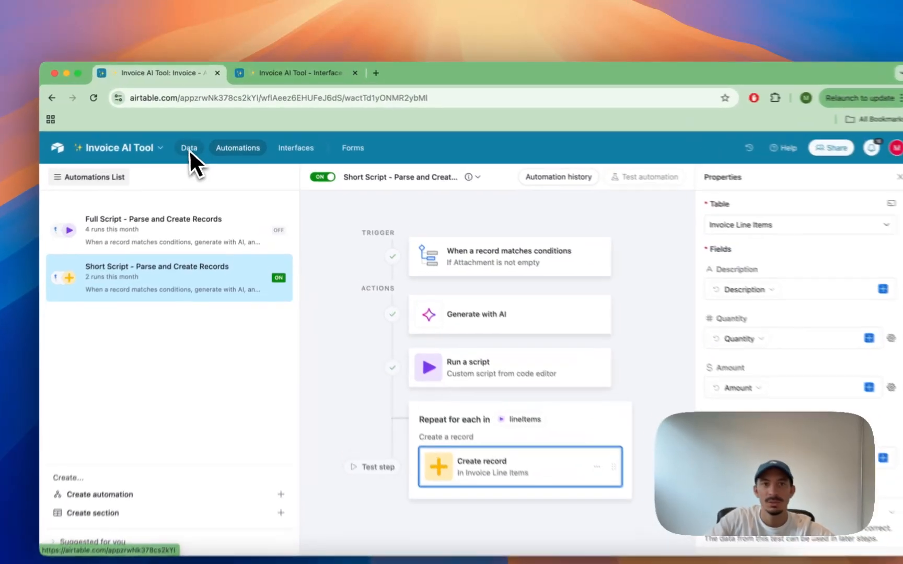
Step: Open the interface editor and view the new page layout options without adding a page
left_click(195, 138)
left_click(288, 160)
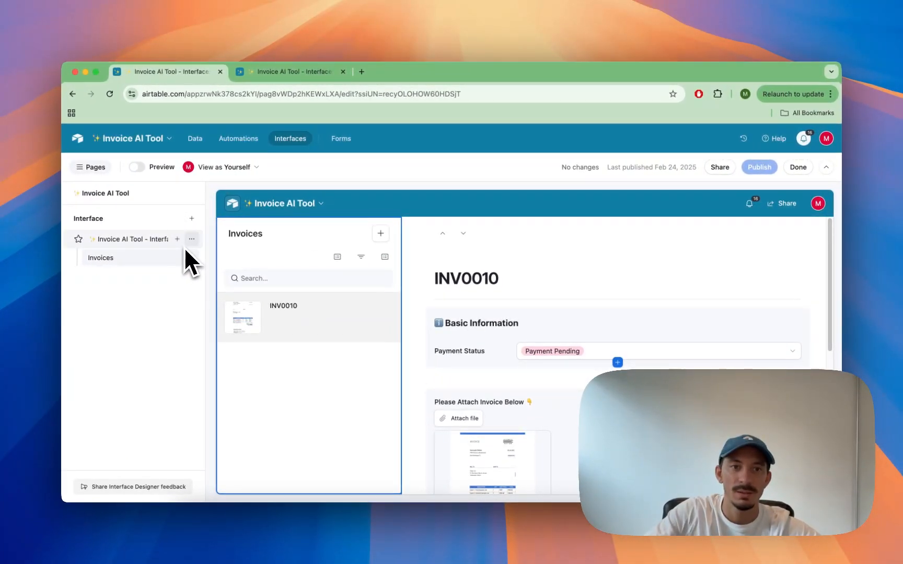
left_click(177, 240)
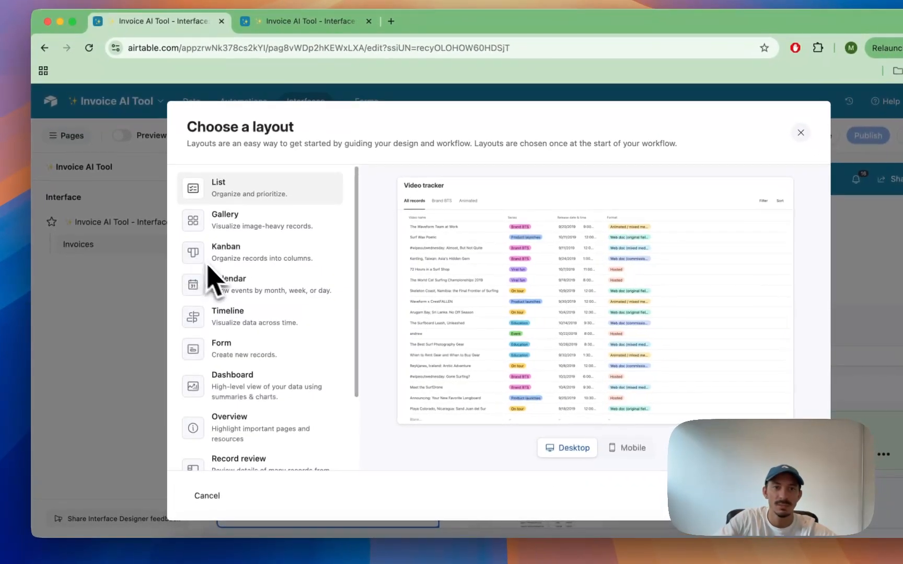
scroll(253, 305, "down", 3)
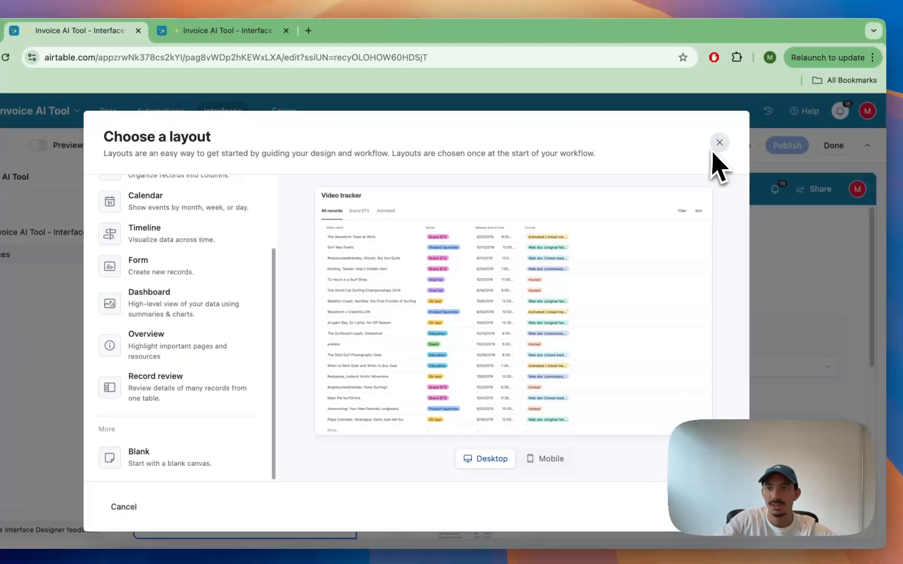
left_click(717, 144)
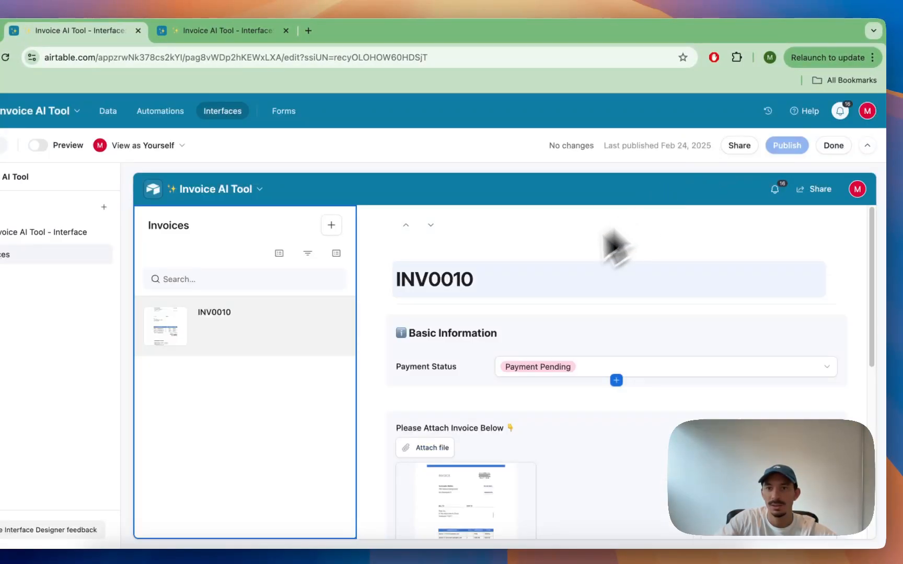
Step: Inspect the Basic Information group and the Invoice Line Items list element on the invoice page
left_click(494, 329)
scroll(454, 293, "down", 5)
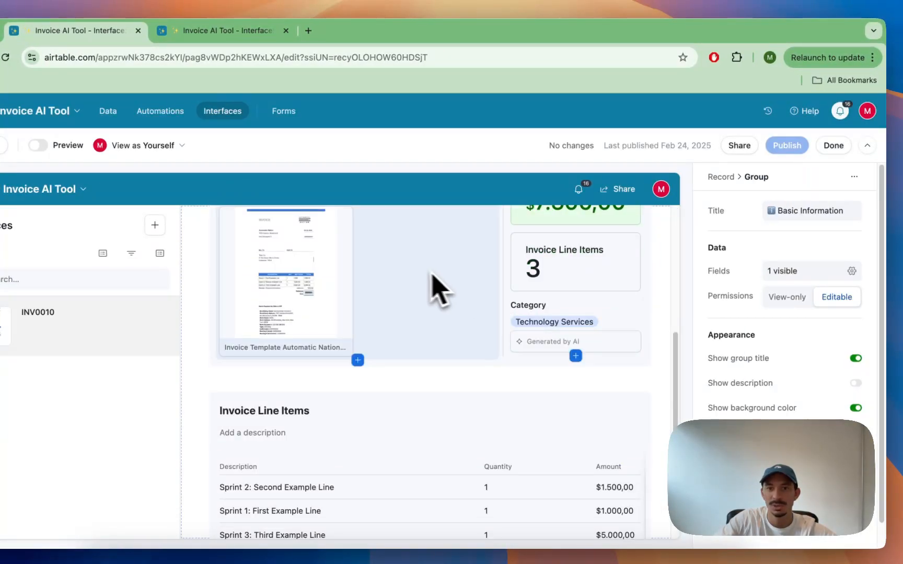
scroll(423, 292, "up", 6)
scroll(397, 418, "down", 5)
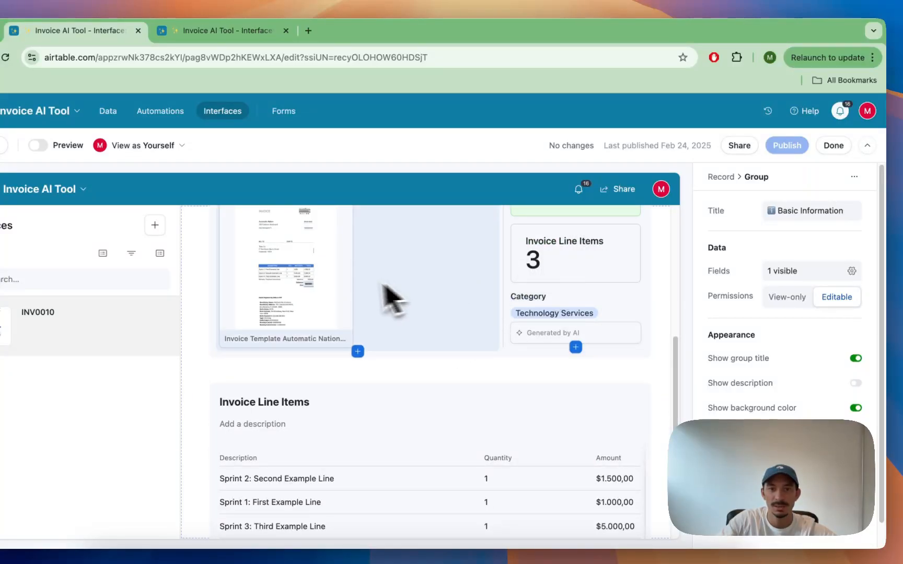
scroll(363, 308, "down", 2)
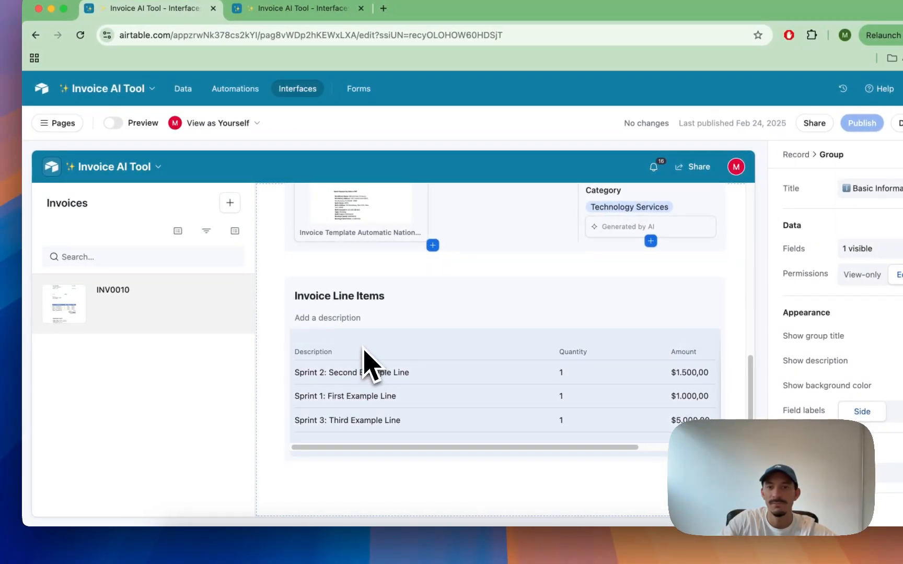
left_click(362, 355)
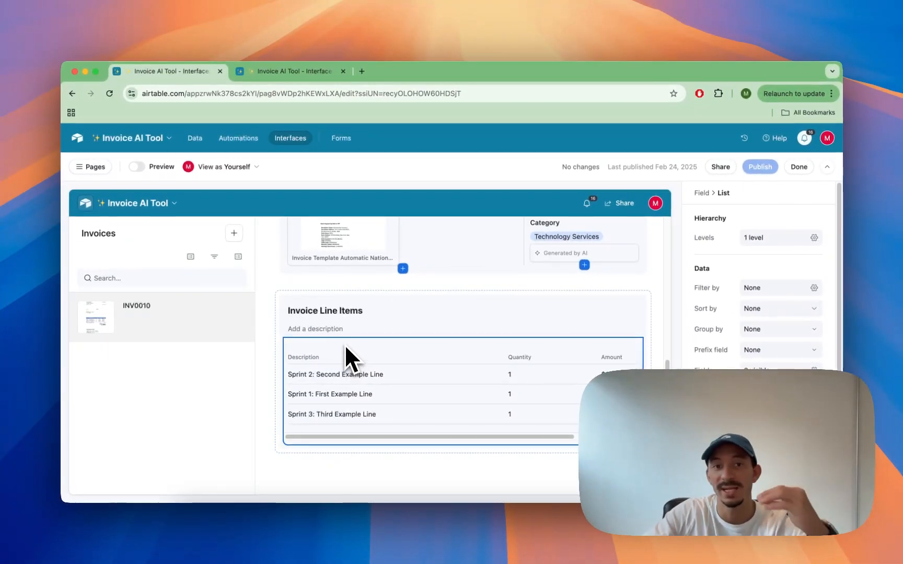
scroll(363, 329, "up", 4)
scroll(343, 334, "up", 2)
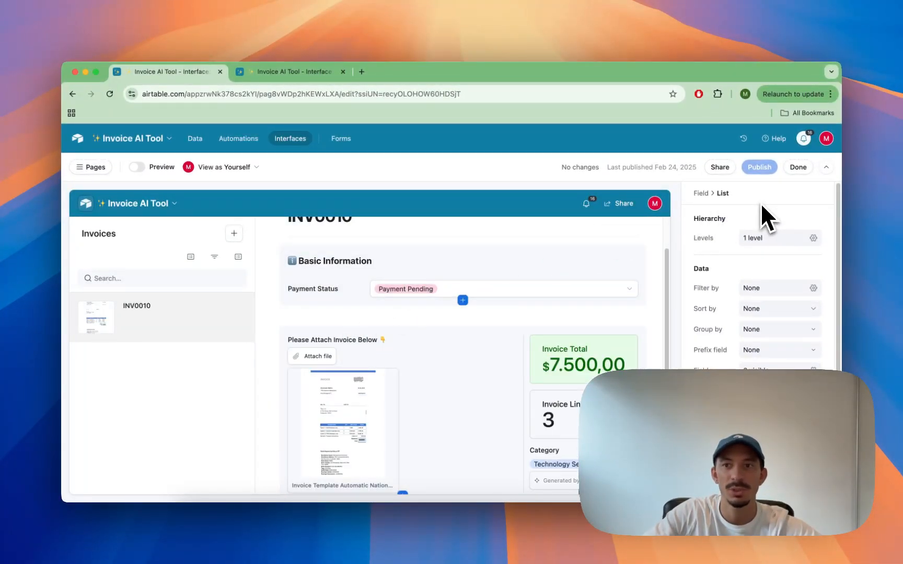
Step: Exit the editor and submit a new invoice with Invoice Template Automatic Nation.pdf attached
left_click(799, 169)
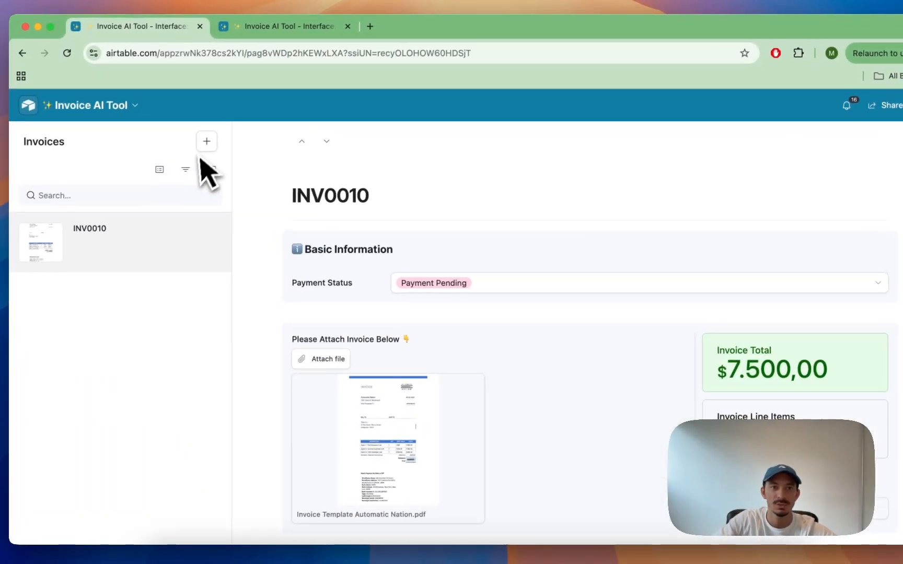
left_click(206, 141)
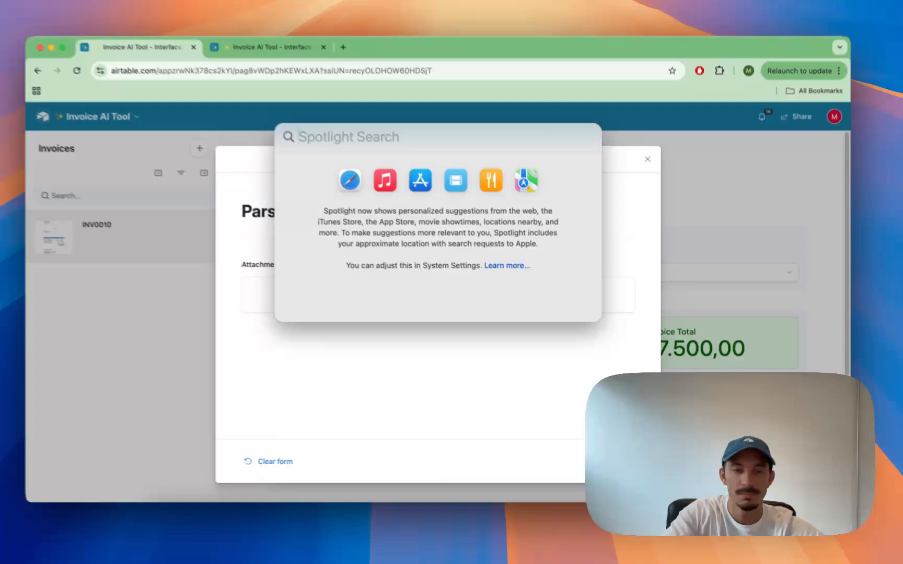
type("invoi")
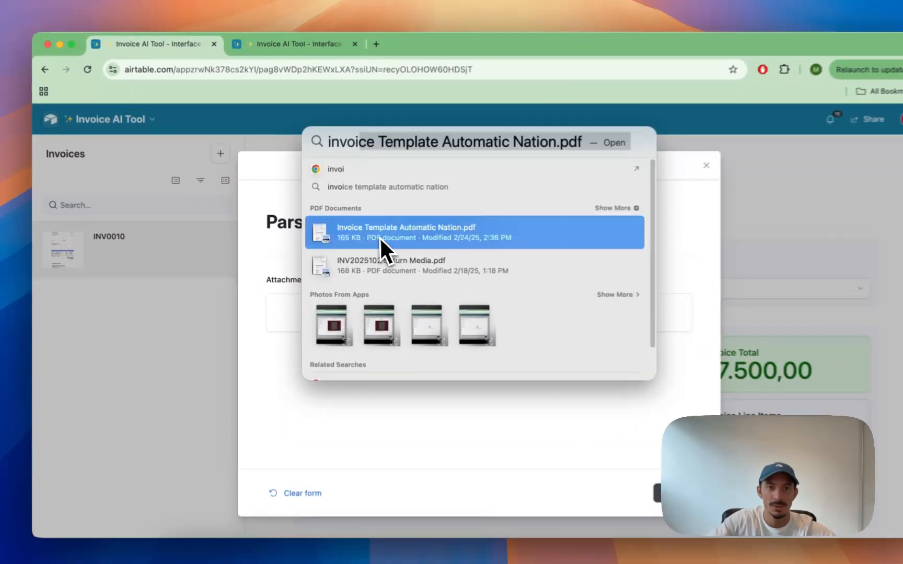
left_click_drag(362, 246, 281, 308)
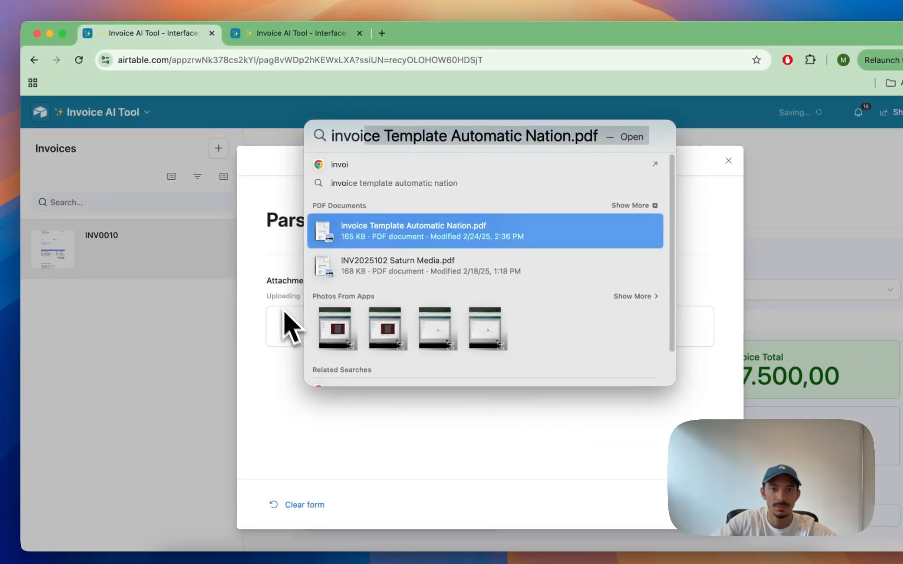
key("Escape")
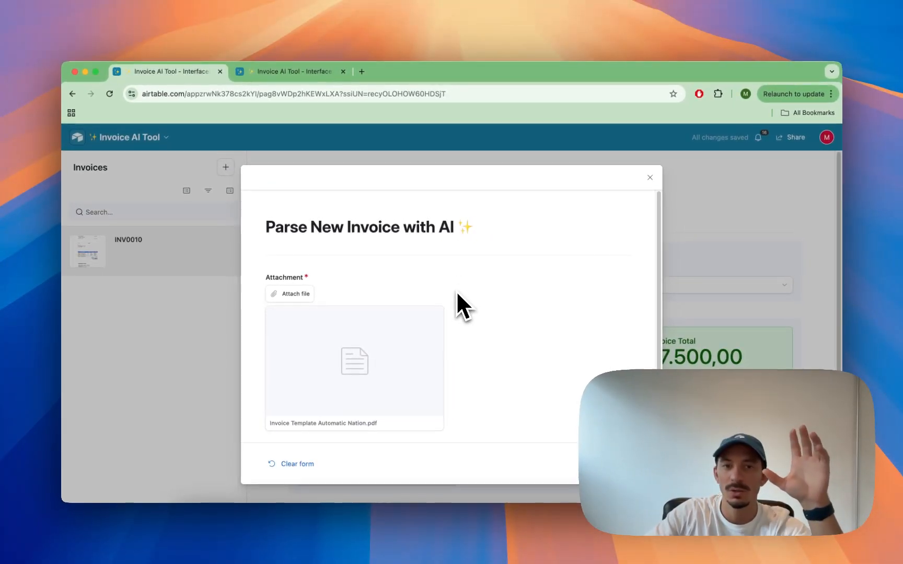
scroll(462, 294, "down", 2)
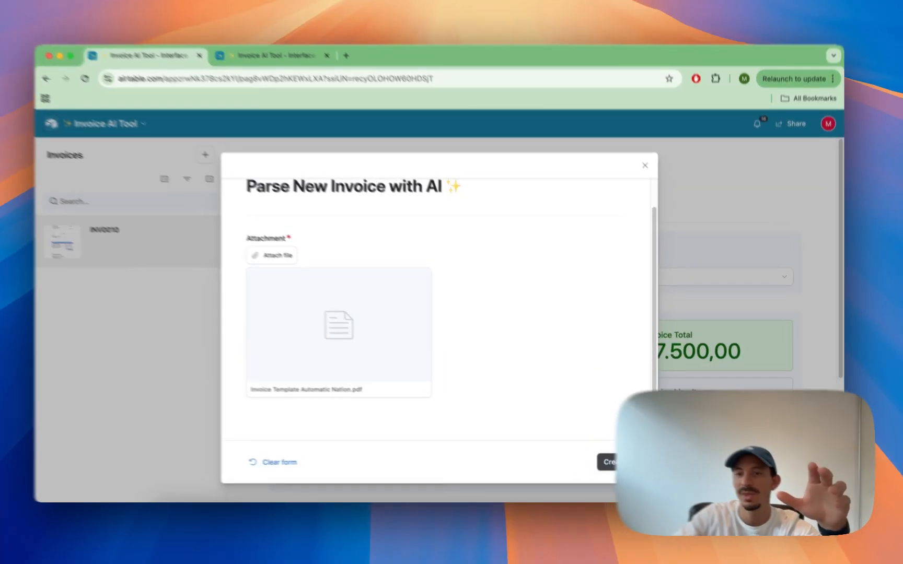
left_click(627, 464)
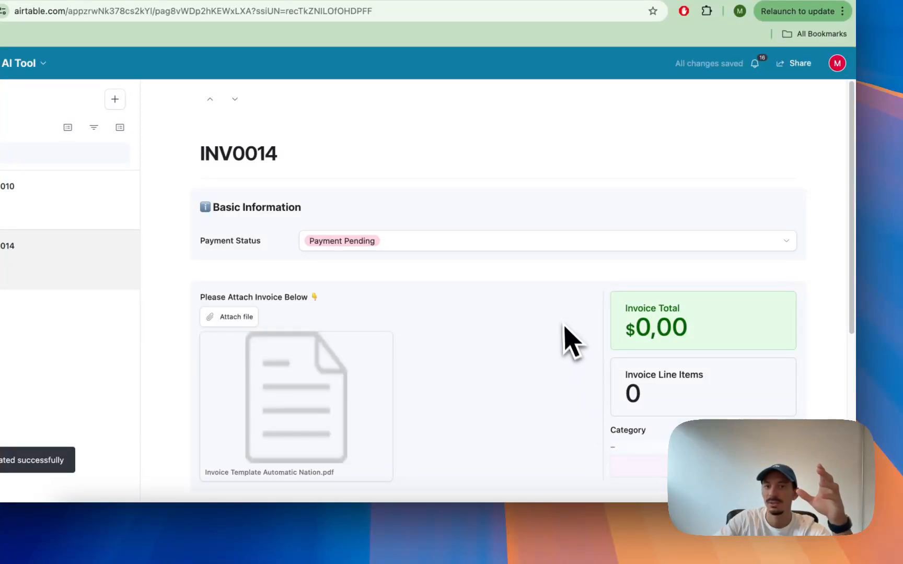
Step: Review the new invoice record's total, line items and category
scroll(562, 324, "down", 1)
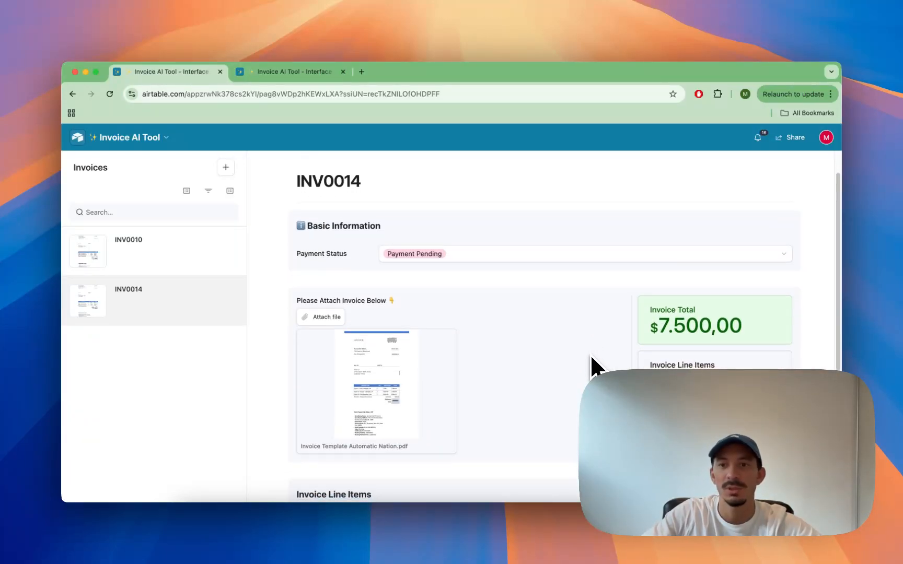
scroll(592, 366, "down", 3)
scroll(592, 366, "down", 3)
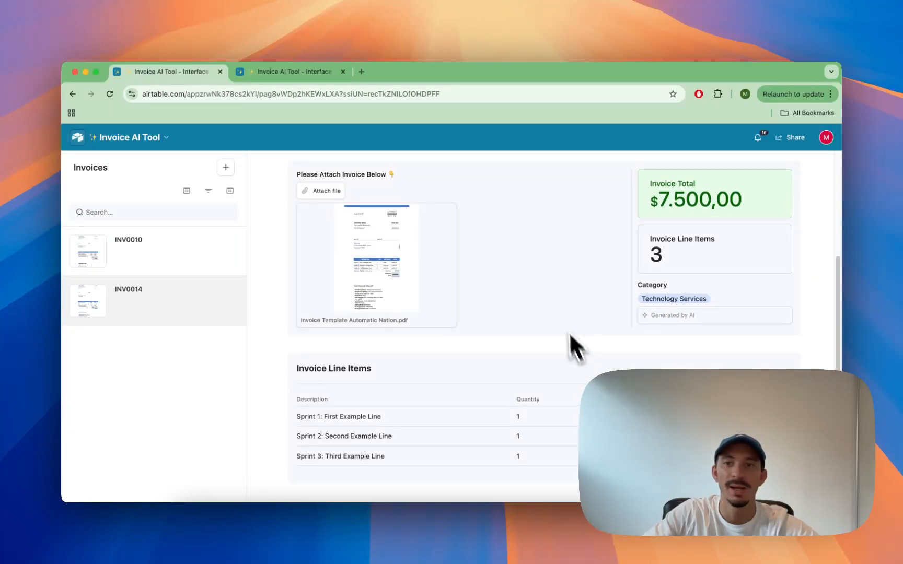
scroll(561, 324, "up", 3)
scroll(559, 311, "up", 3)
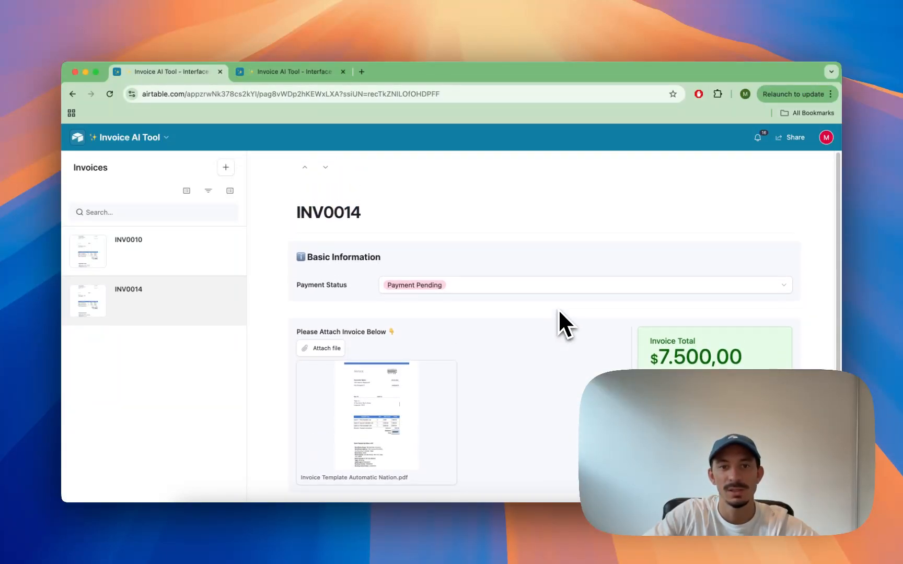